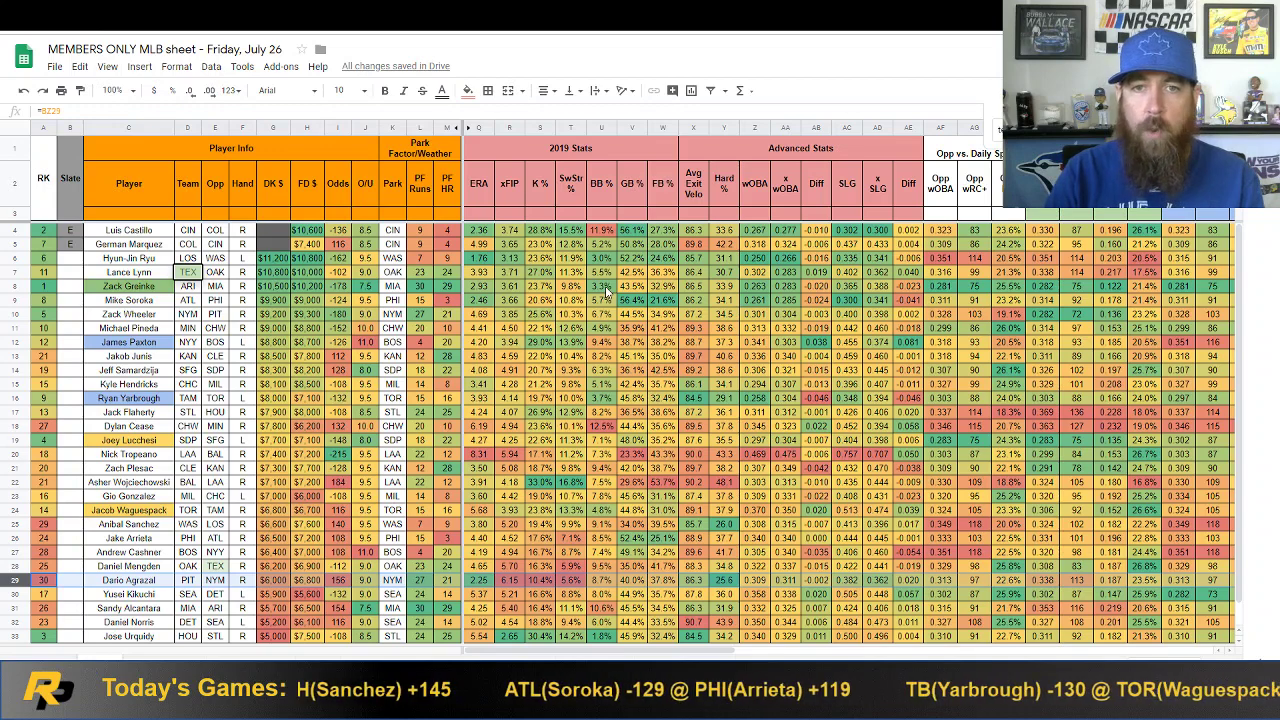
# Review Zack Greinke's walk rate and full row, including his opponent's batting splits and recent form.
pyautogui.click(605, 290)
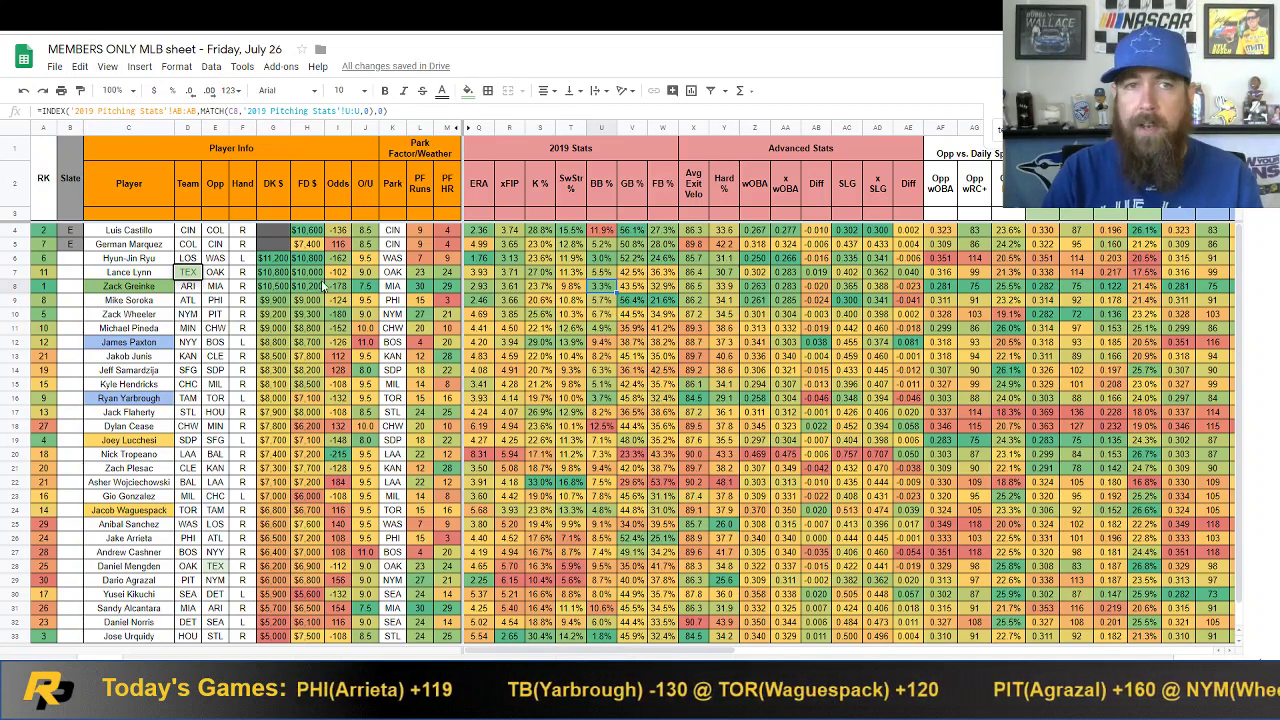
pyautogui.click(14, 286)
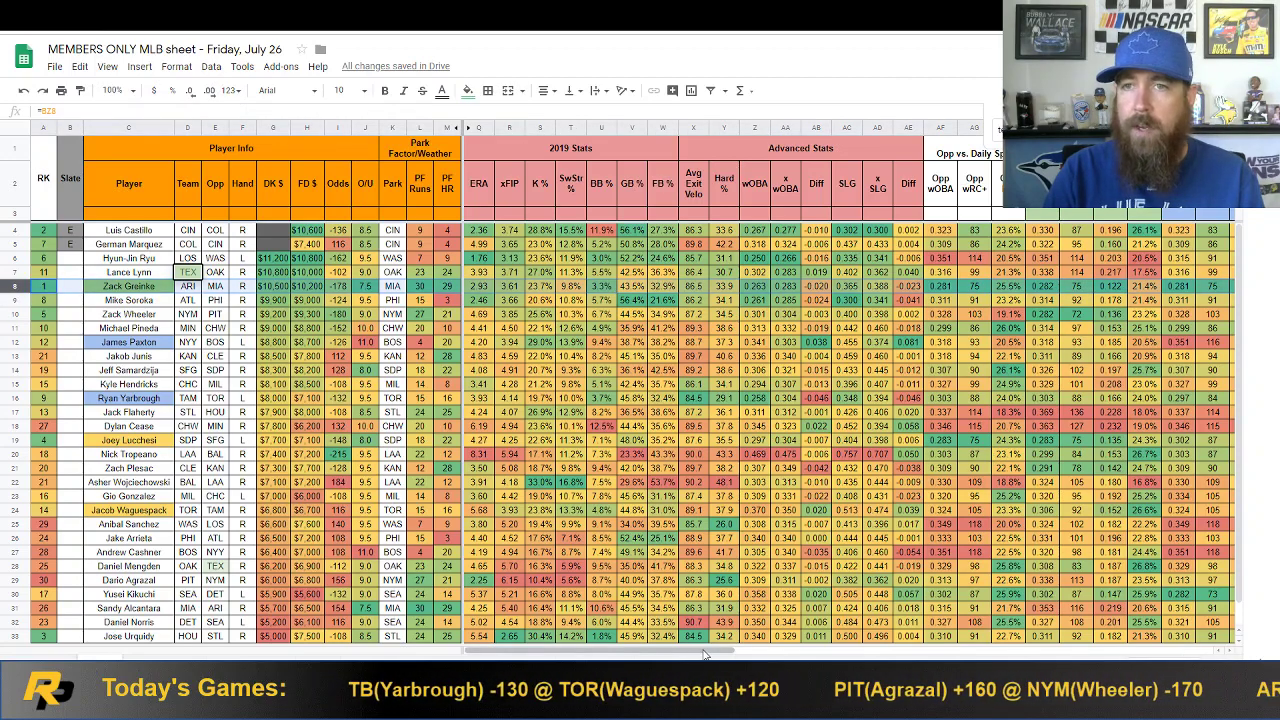
pyautogui.moveTo(704, 654); pyautogui.dragTo(864, 640)
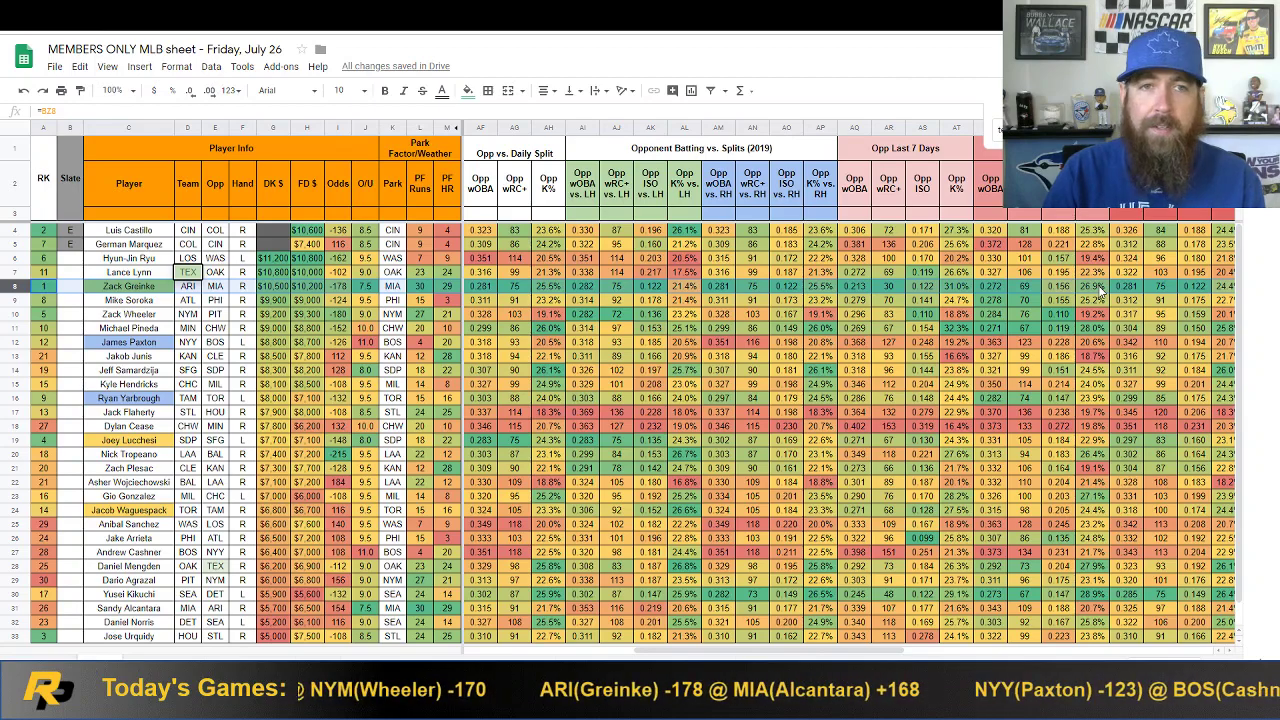
pyautogui.moveTo(820, 652); pyautogui.dragTo(640, 652)
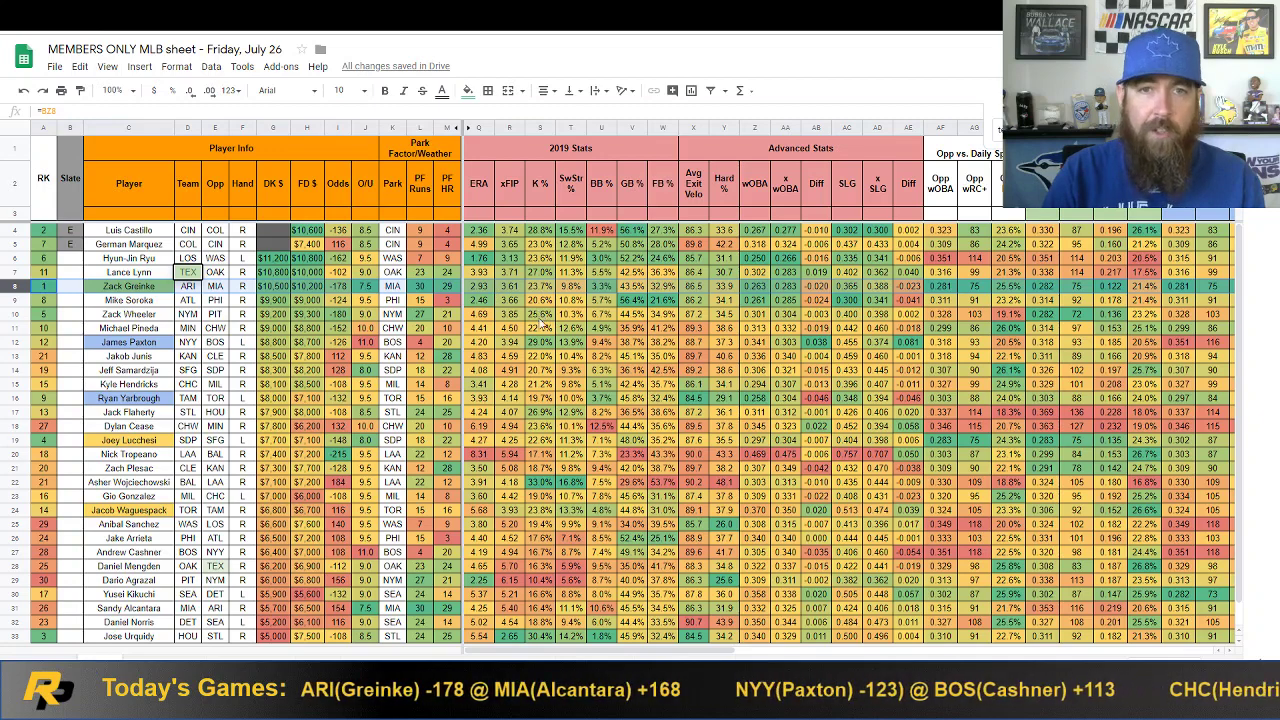
# Check James Paxton's 2019 strikeout rate and highlight his whole row.
pyautogui.click(544, 343)
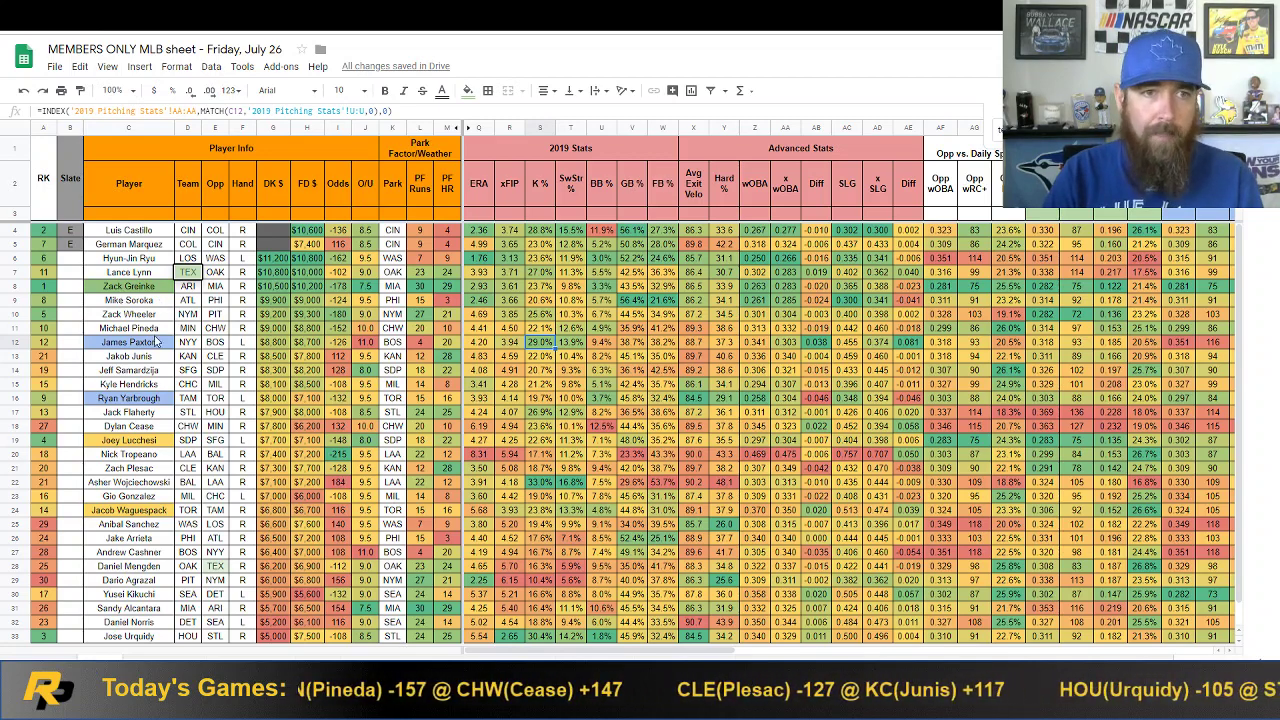
pyautogui.click(12, 341)
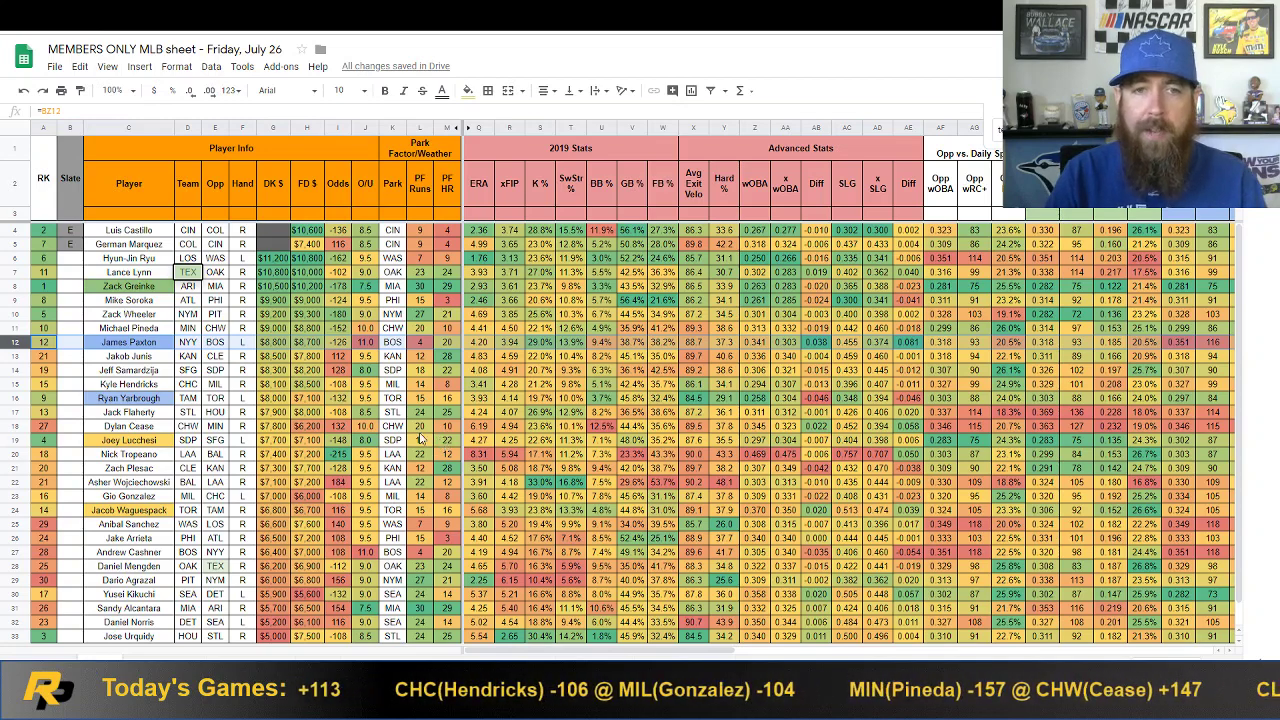
# Examine Joey Lucchesi's park factor for runs and his row across to the opponent's recent and season stats.
pyautogui.click(422, 442)
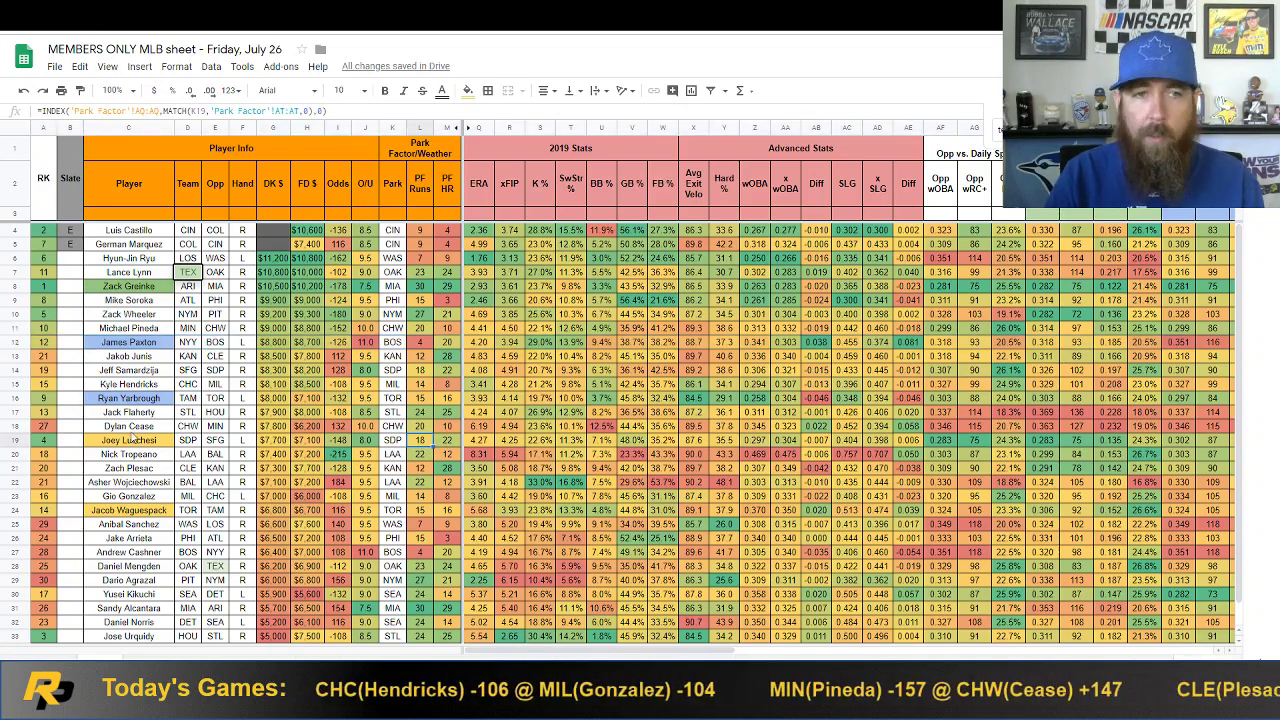
pyautogui.click(22, 440)
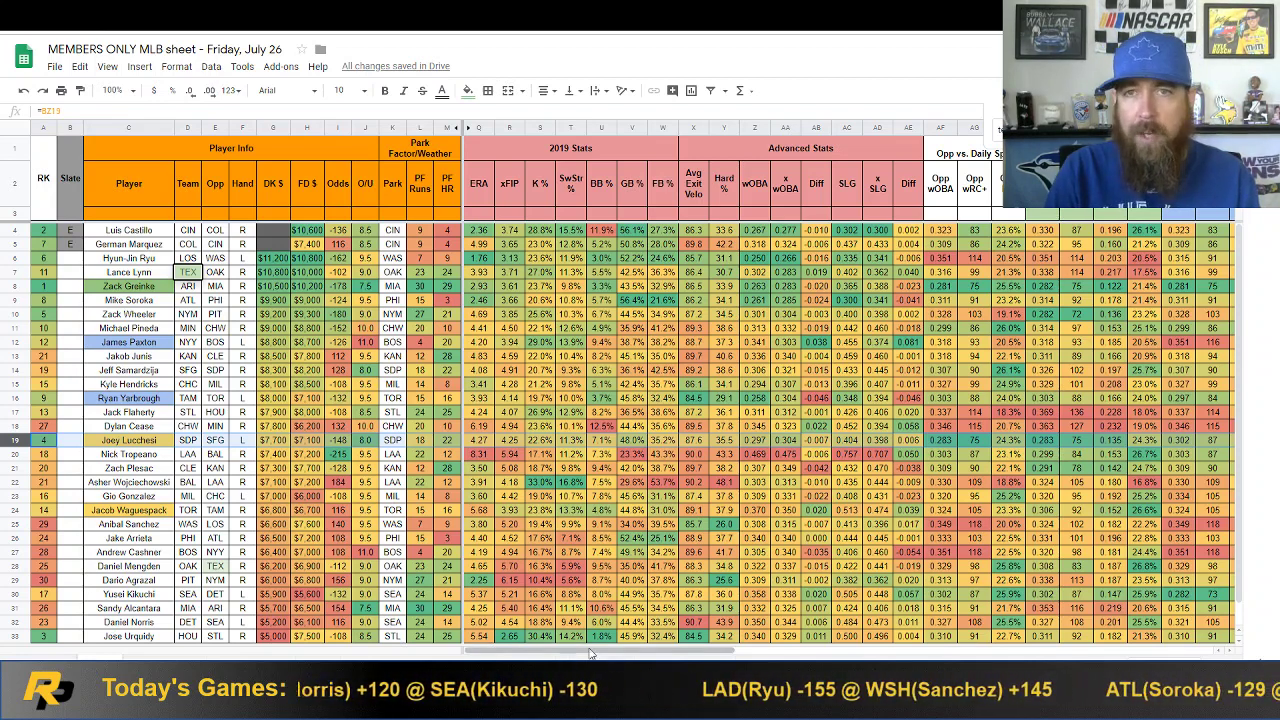
pyautogui.moveTo(590, 653); pyautogui.dragTo(871, 653)
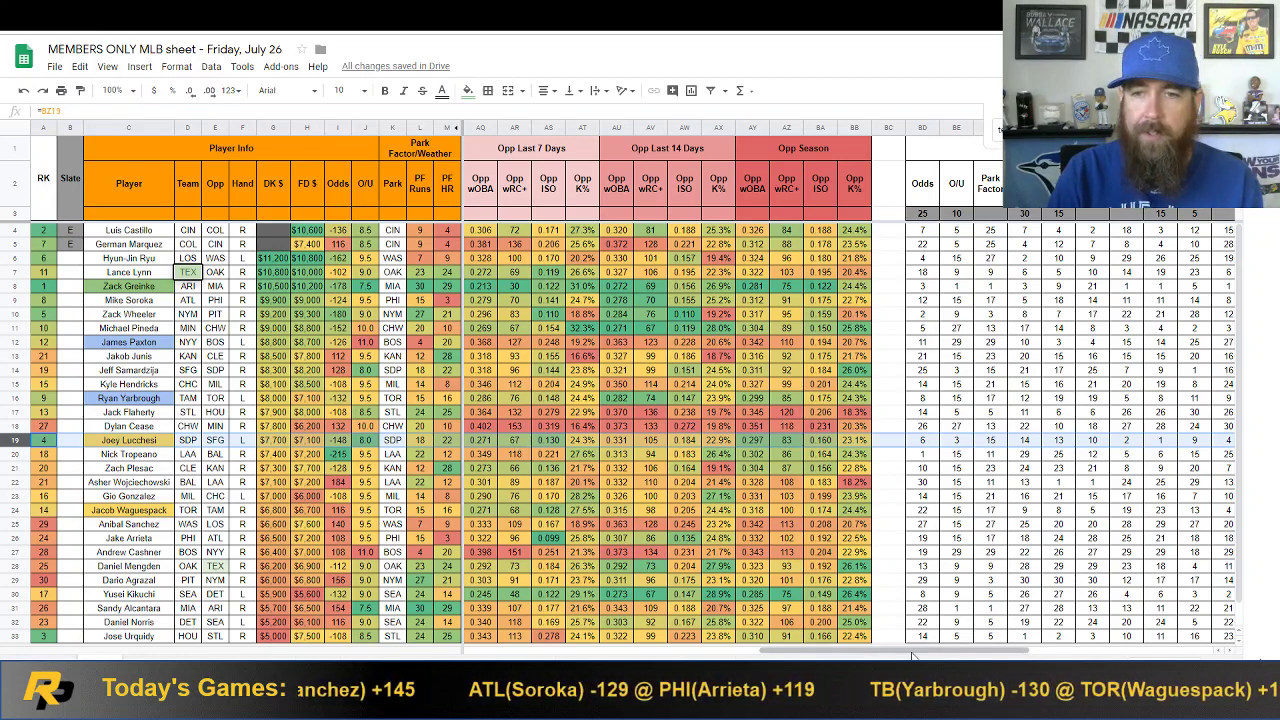
pyautogui.moveTo(880, 651); pyautogui.dragTo(580, 654)
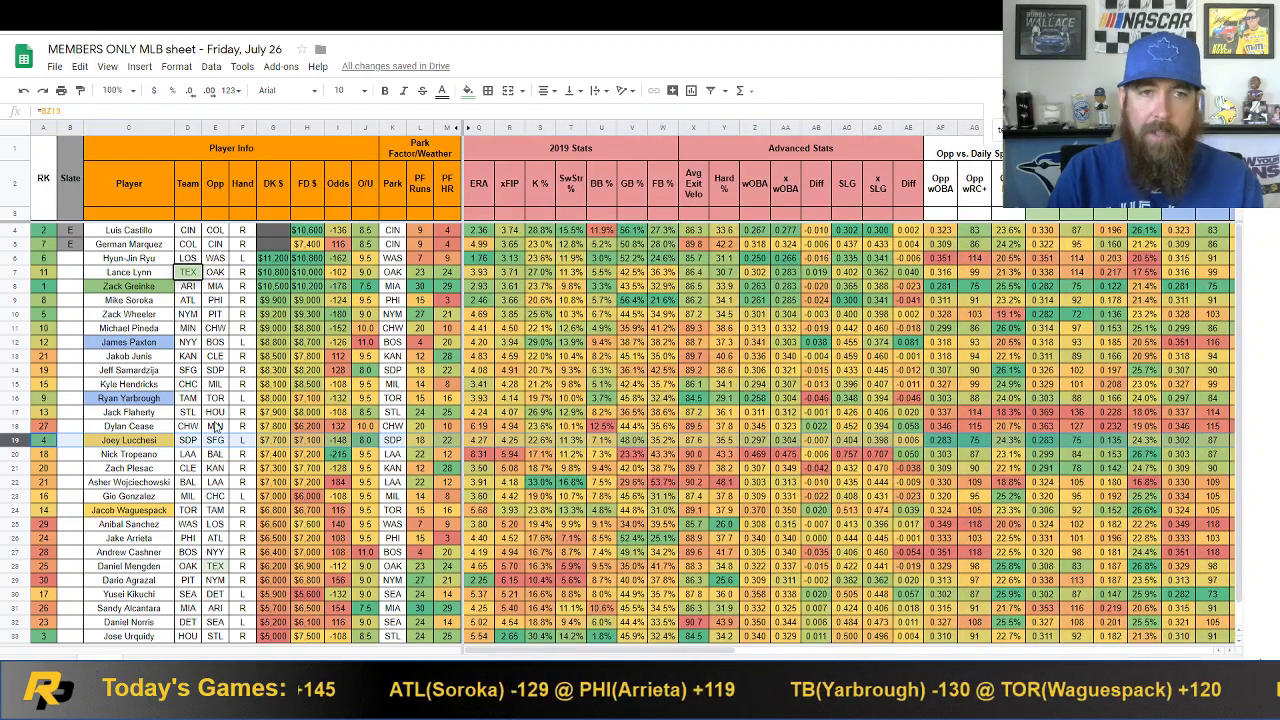
# Highlight Ryan Yarbrough's row and check his 2019 strikeout rate.
pyautogui.click(139, 400)
pyautogui.click(10, 398)
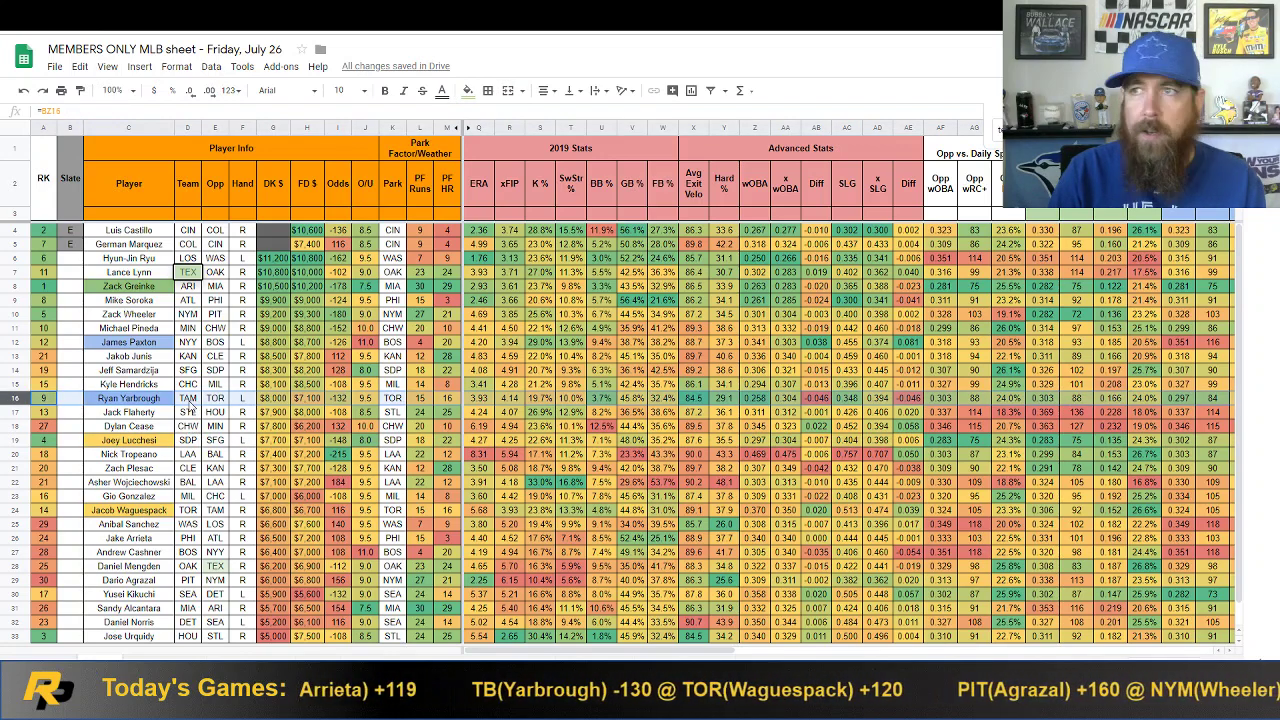
pyautogui.click(155, 400)
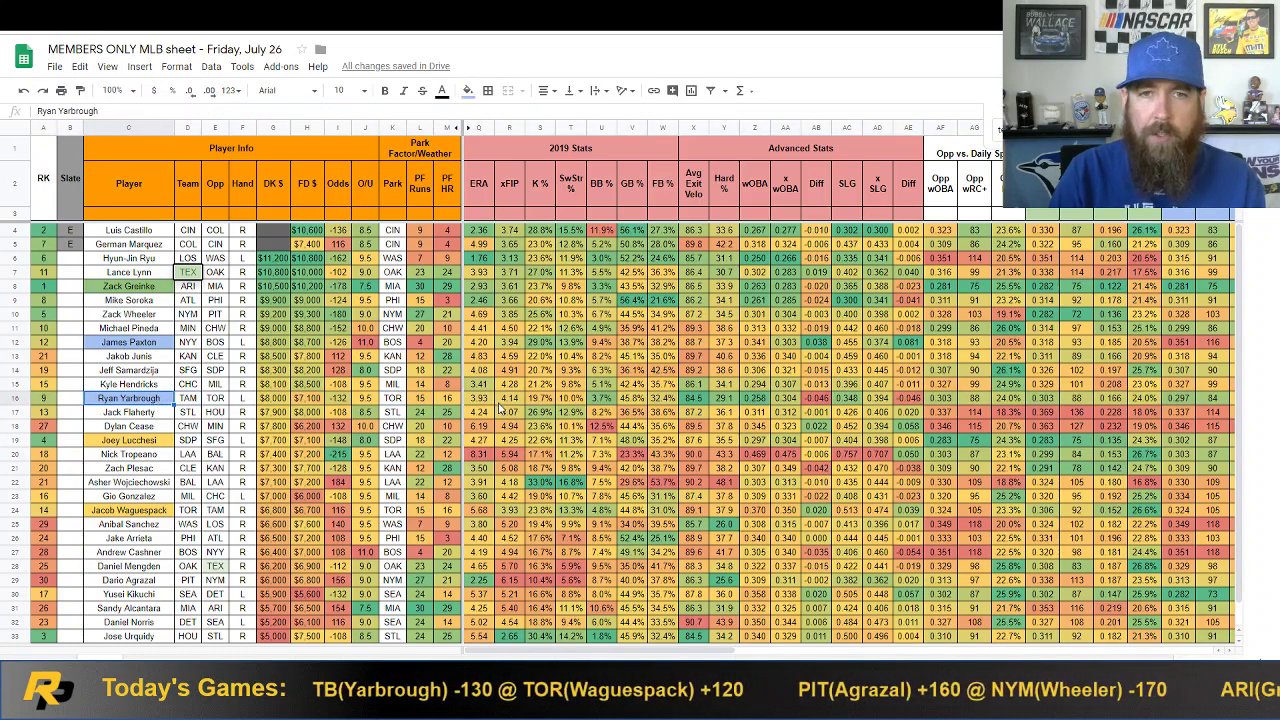
pyautogui.click(538, 403)
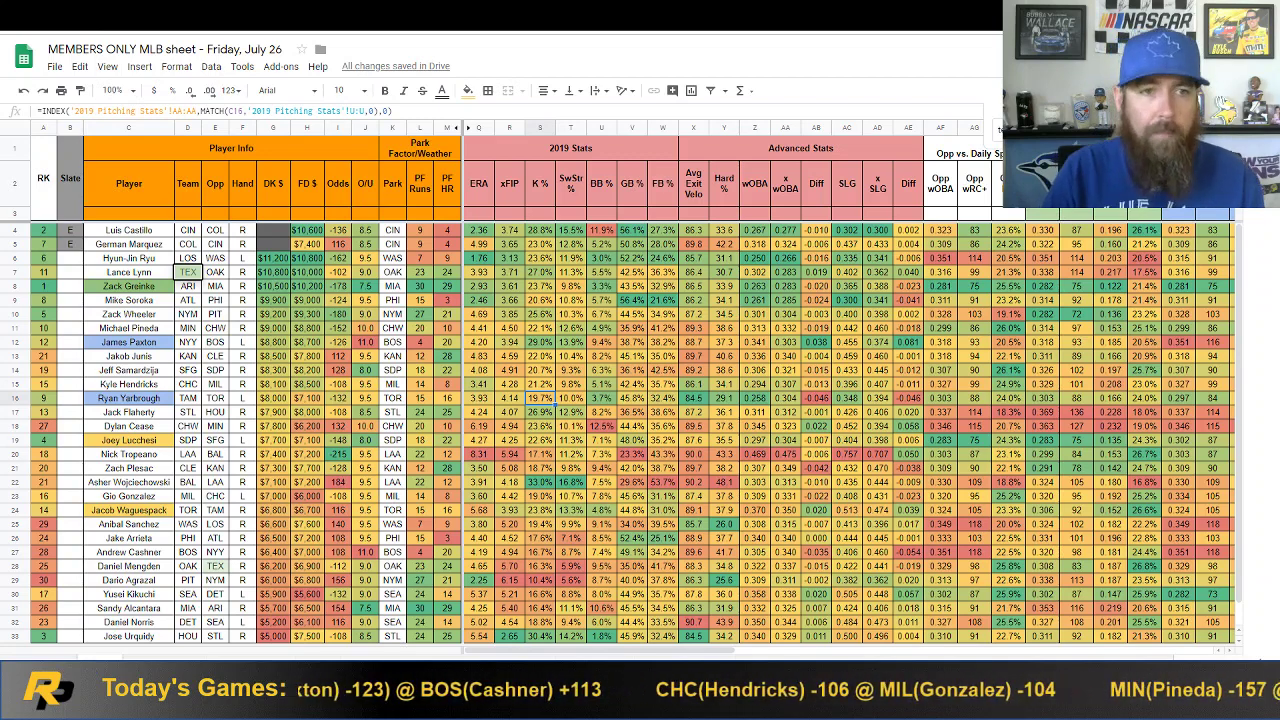
# Compare Jacob Waguespack's DraftKings salary with Ryan Yarbrough's FanDuel and DraftKings salaries.
pyautogui.click(273, 511)
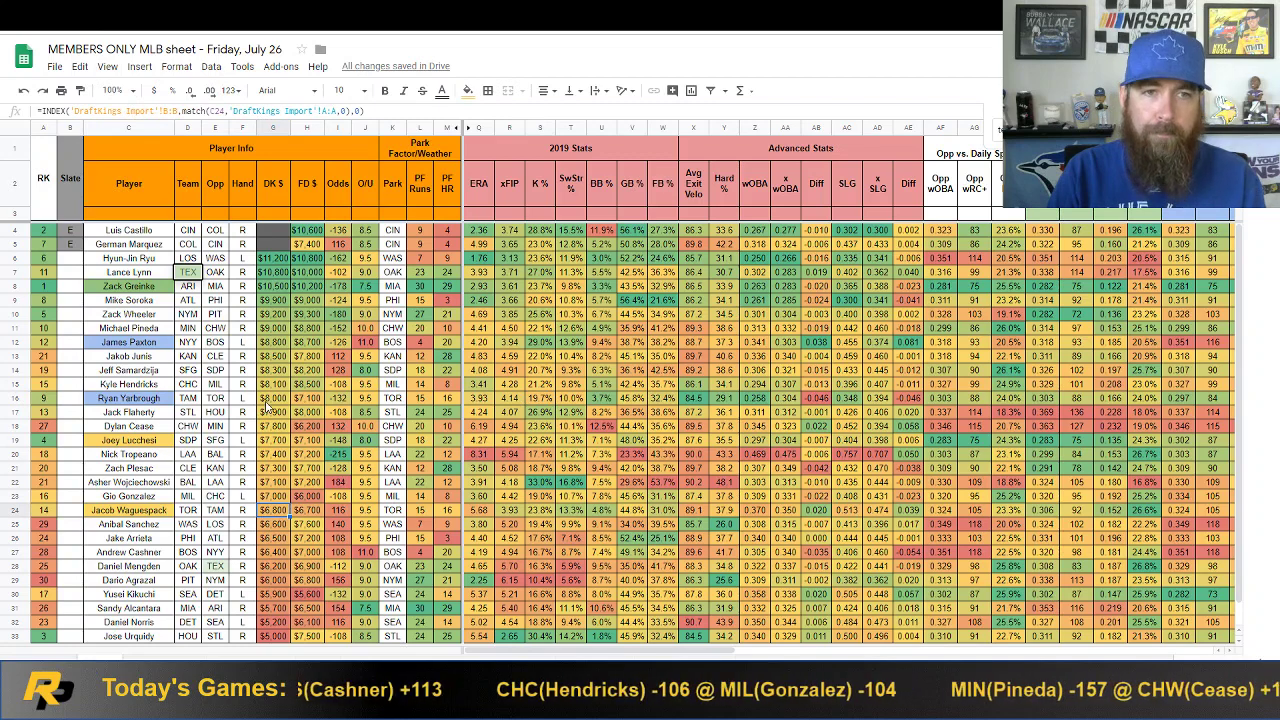
pyautogui.click(303, 399)
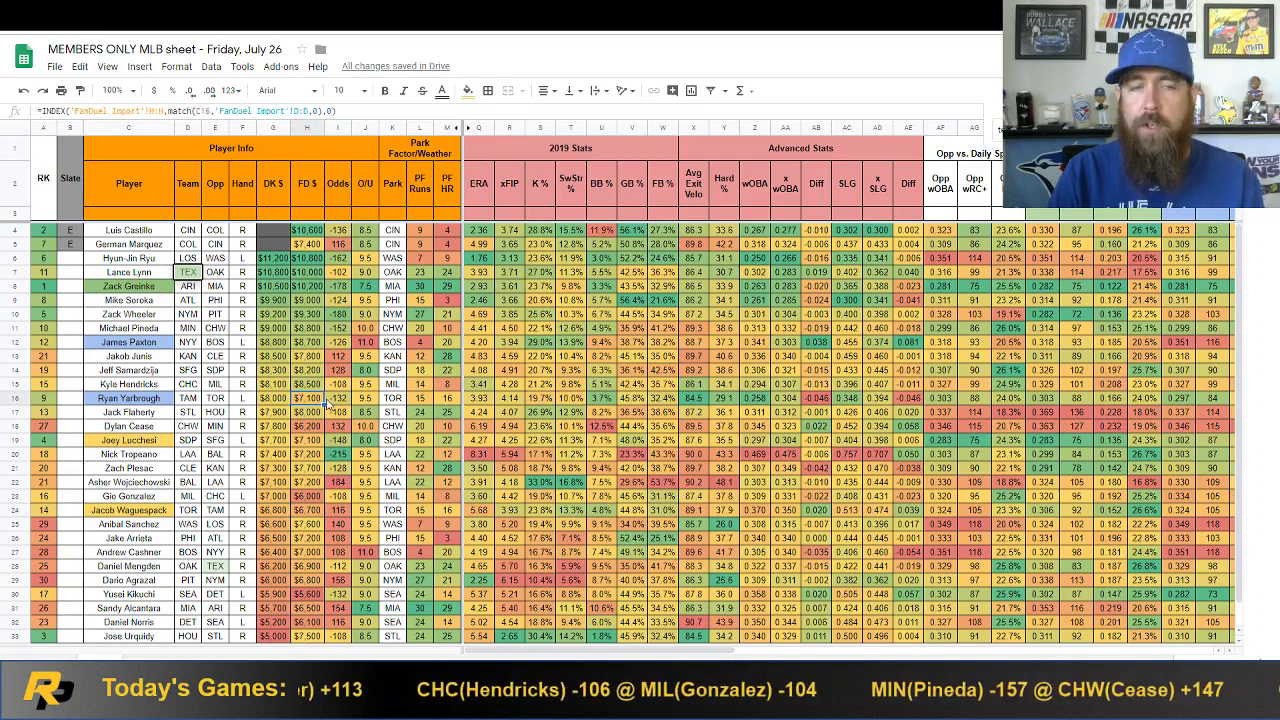
pyautogui.click(280, 400)
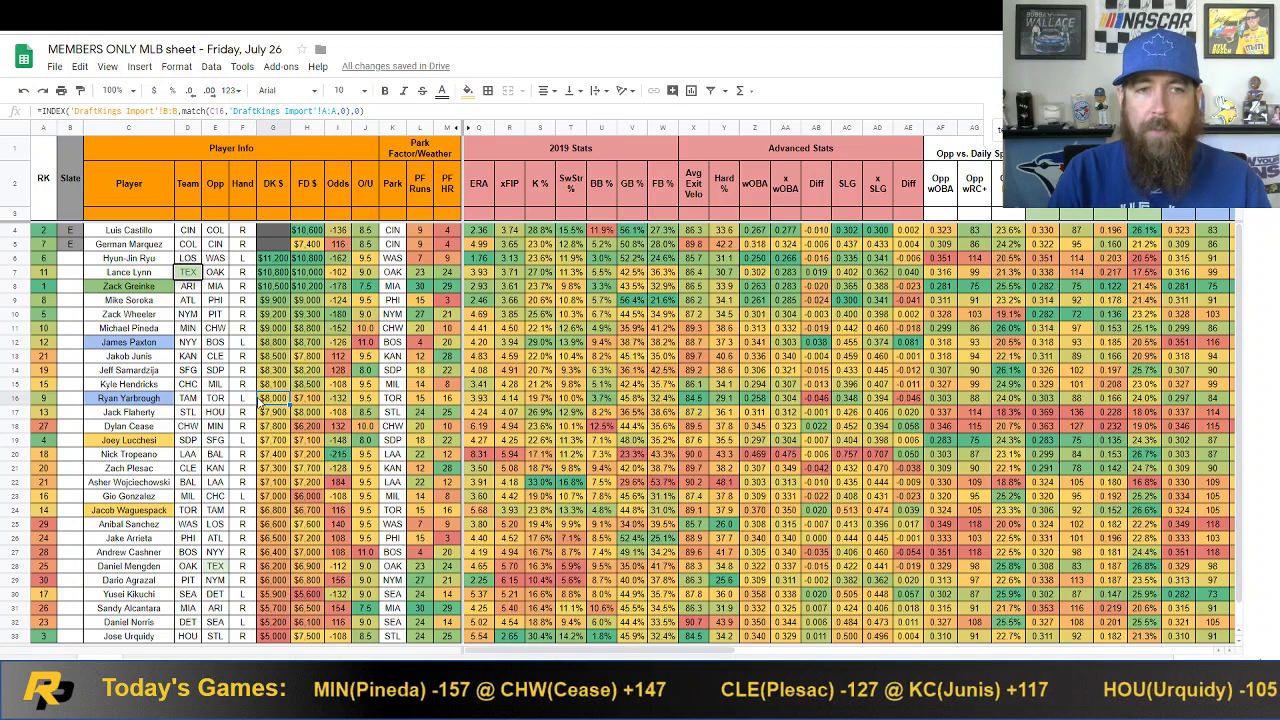
# Review Jacob Waguespack's DraftKings salary, xFIP and opponent batting splits, highlighting his row.
pyautogui.click(271, 514)
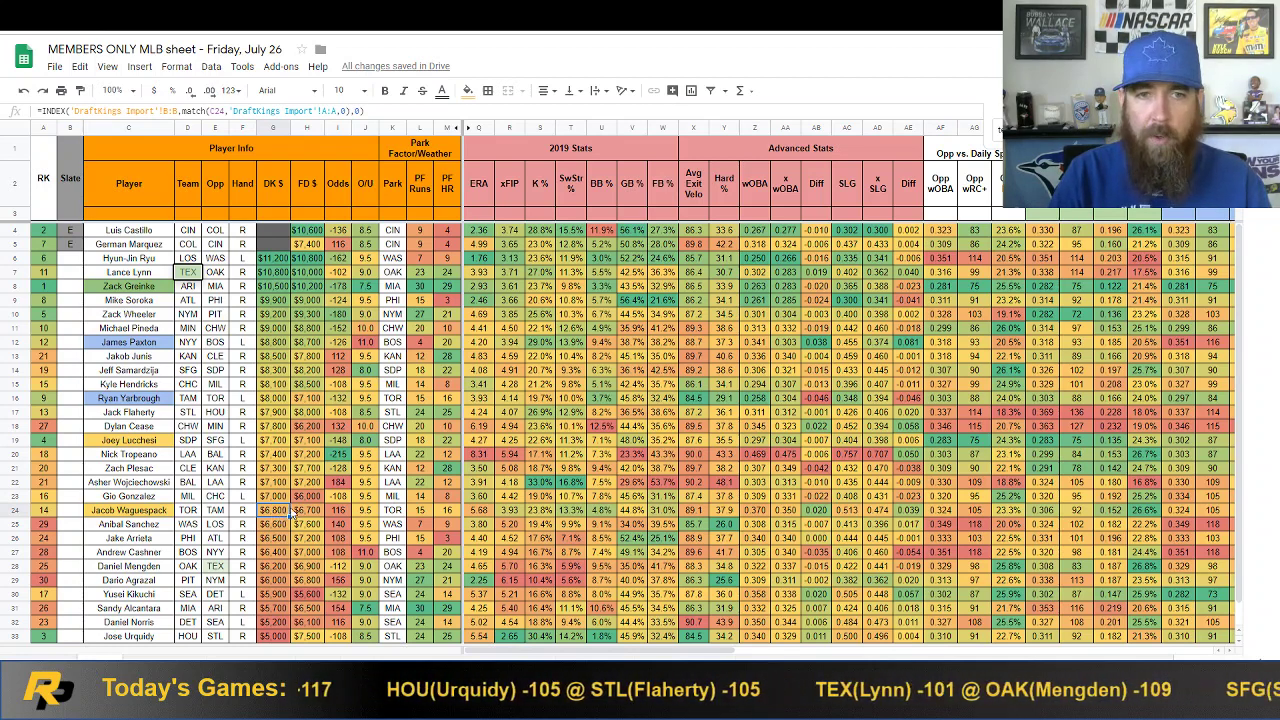
pyautogui.click(509, 513)
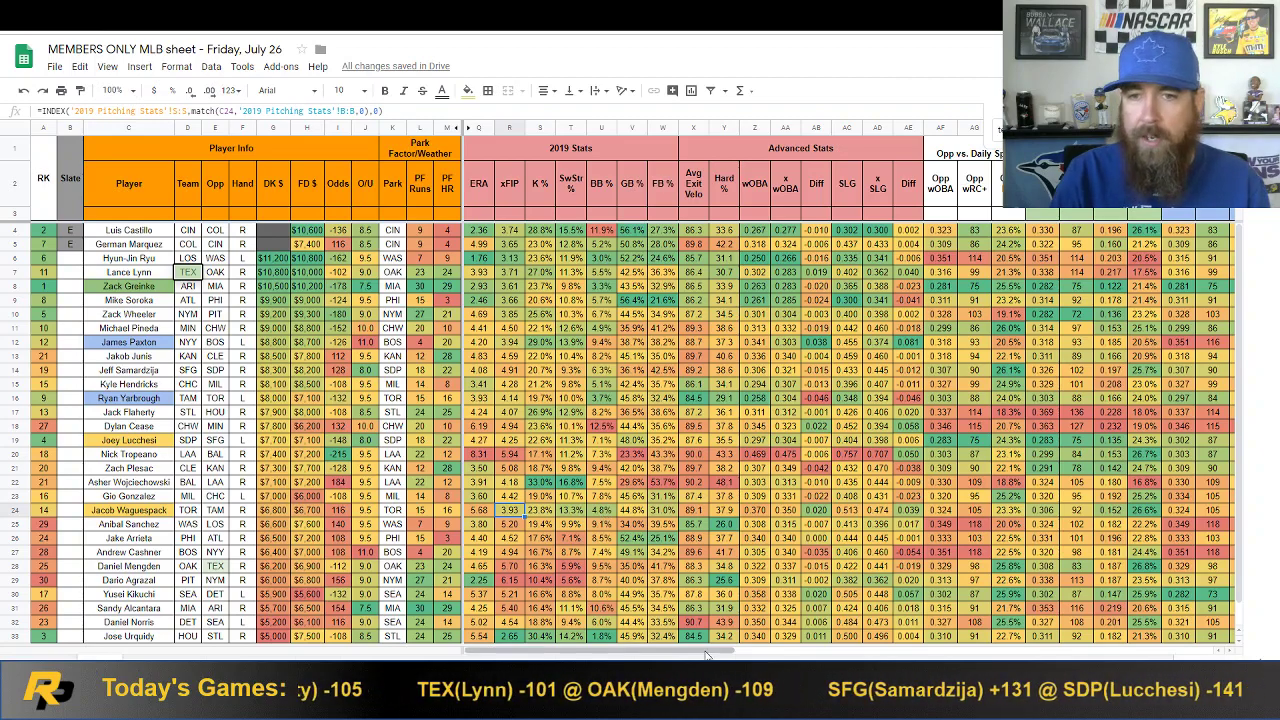
pyautogui.hscroll(5, 740, 540)
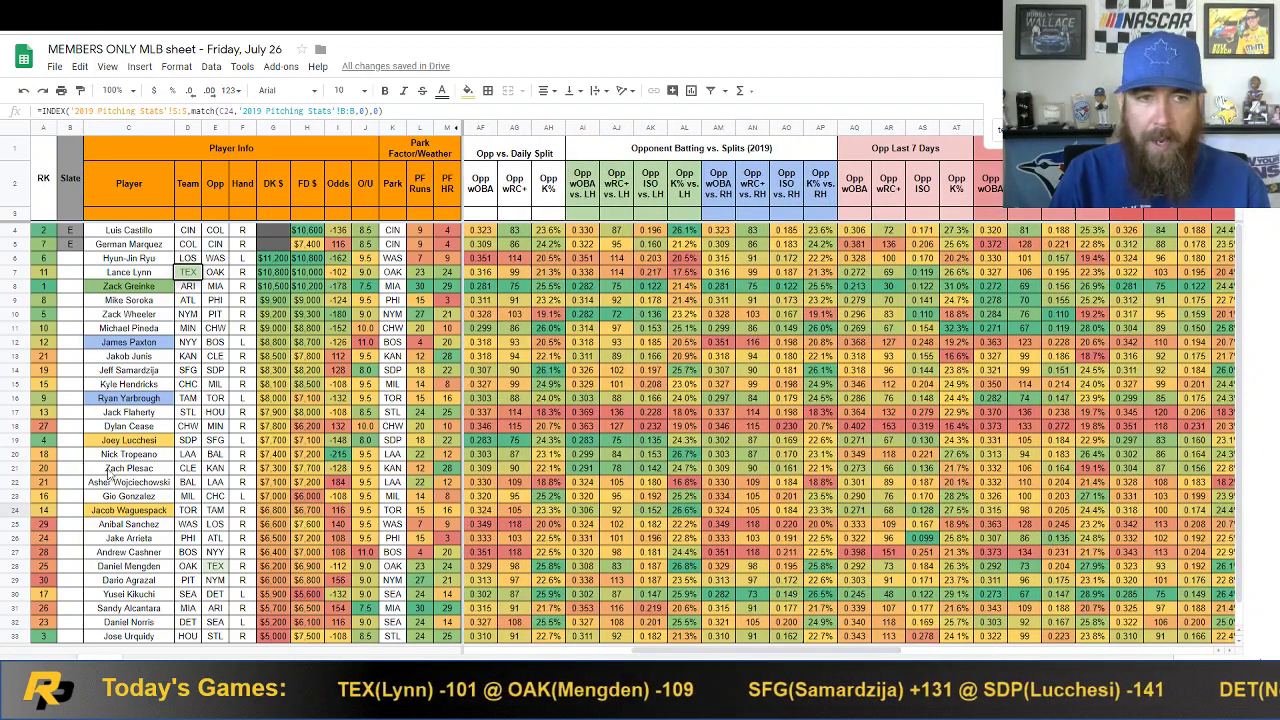
pyautogui.click(65, 512)
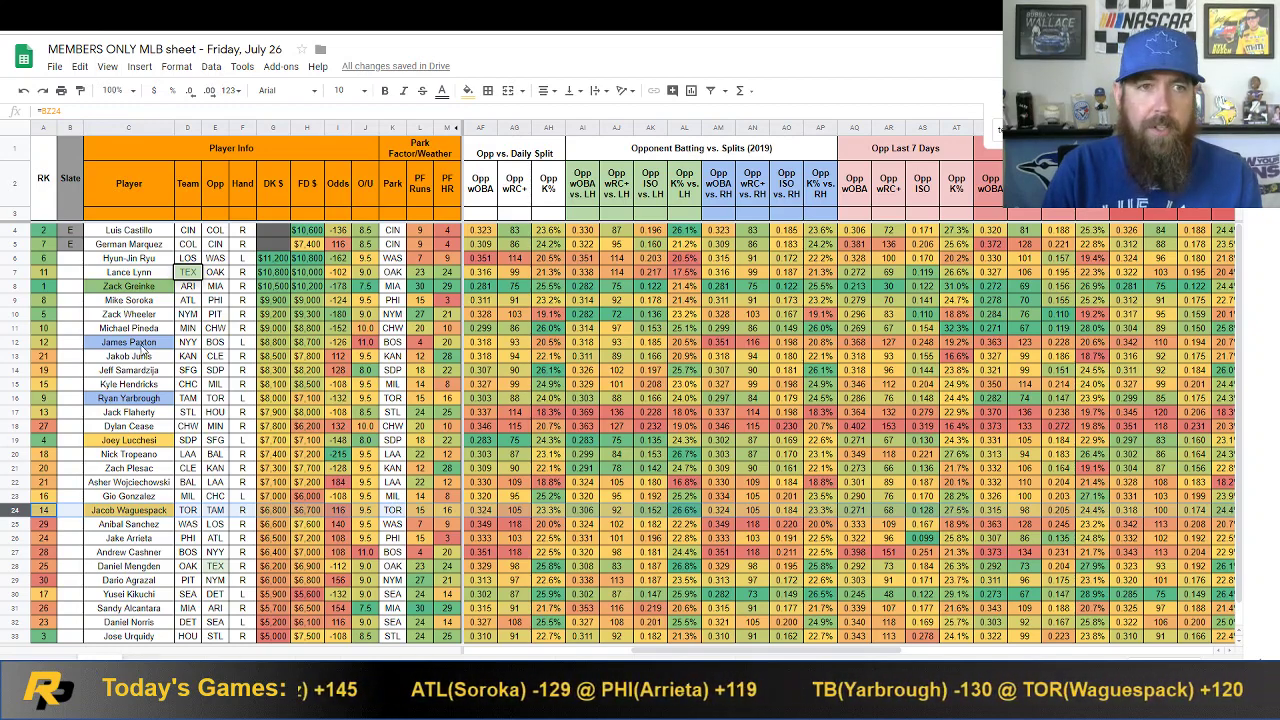
# Switch to the catchers sheet and review the entries for Yasmani Grandal, Jason Castro and Alex Avila.
pyautogui.hotkey('ctrl', 'shift', 'pagedown')
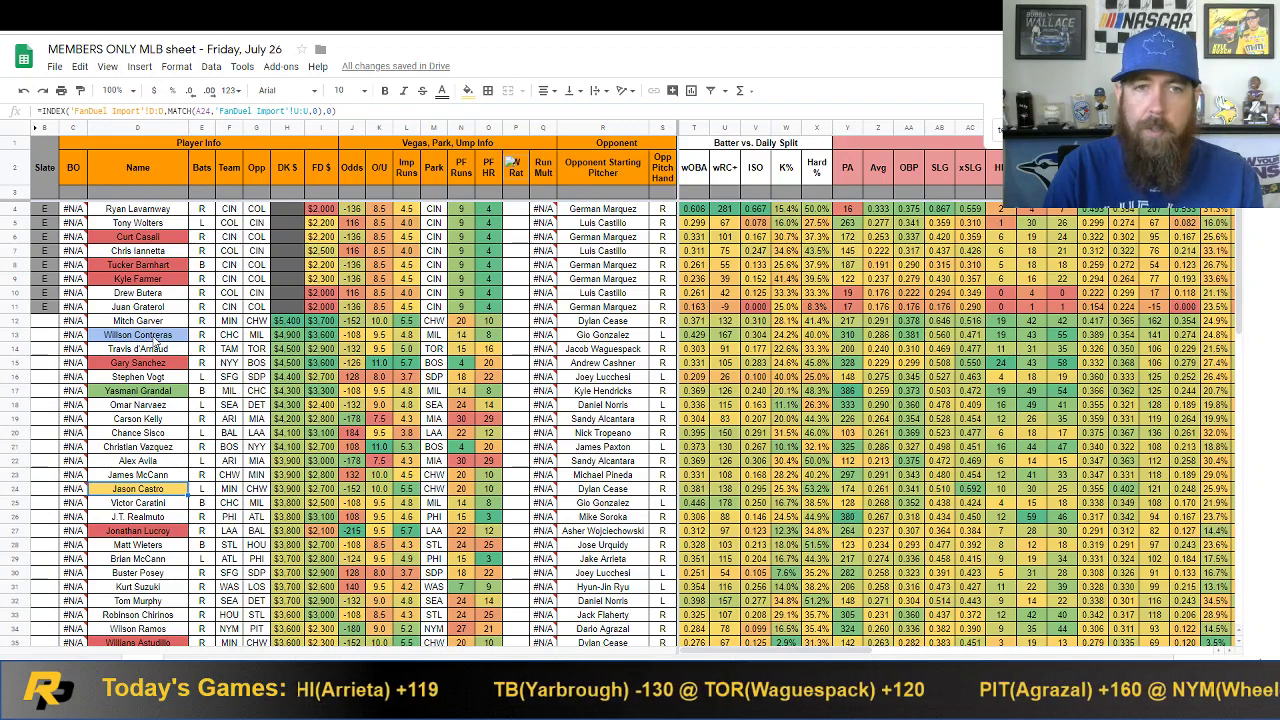
pyautogui.click(6, 391)
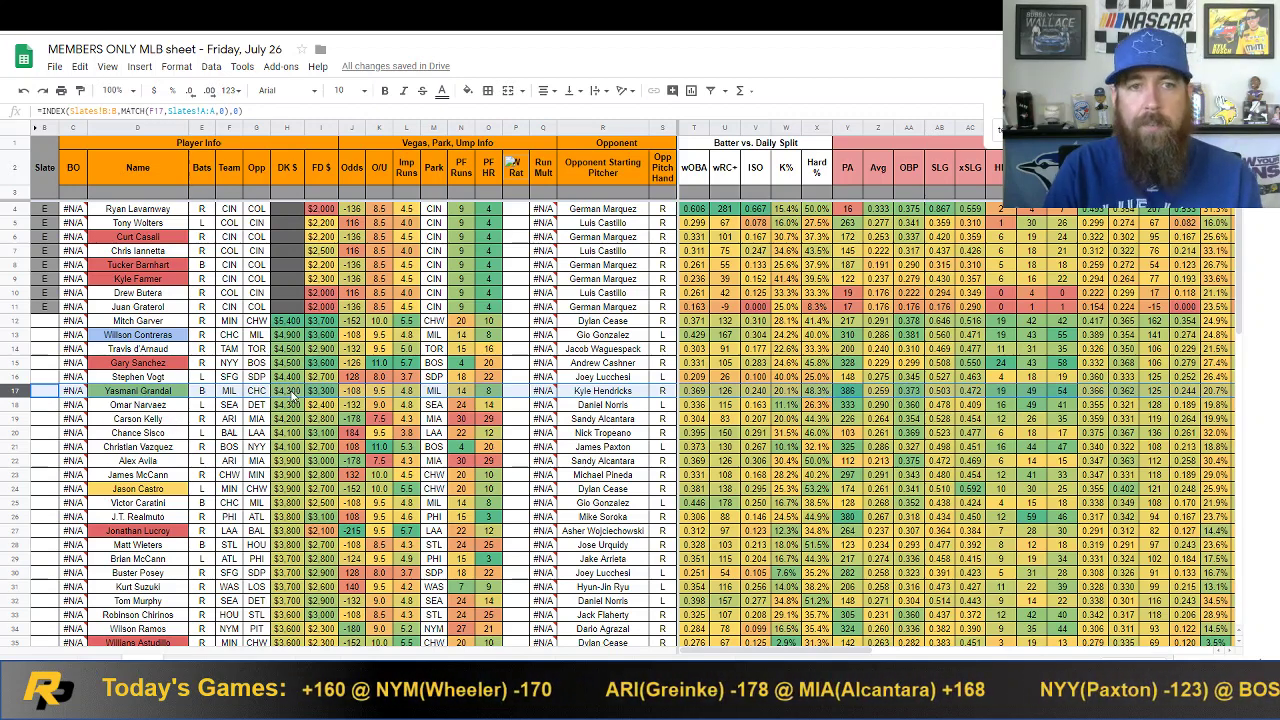
pyautogui.click(24, 489)
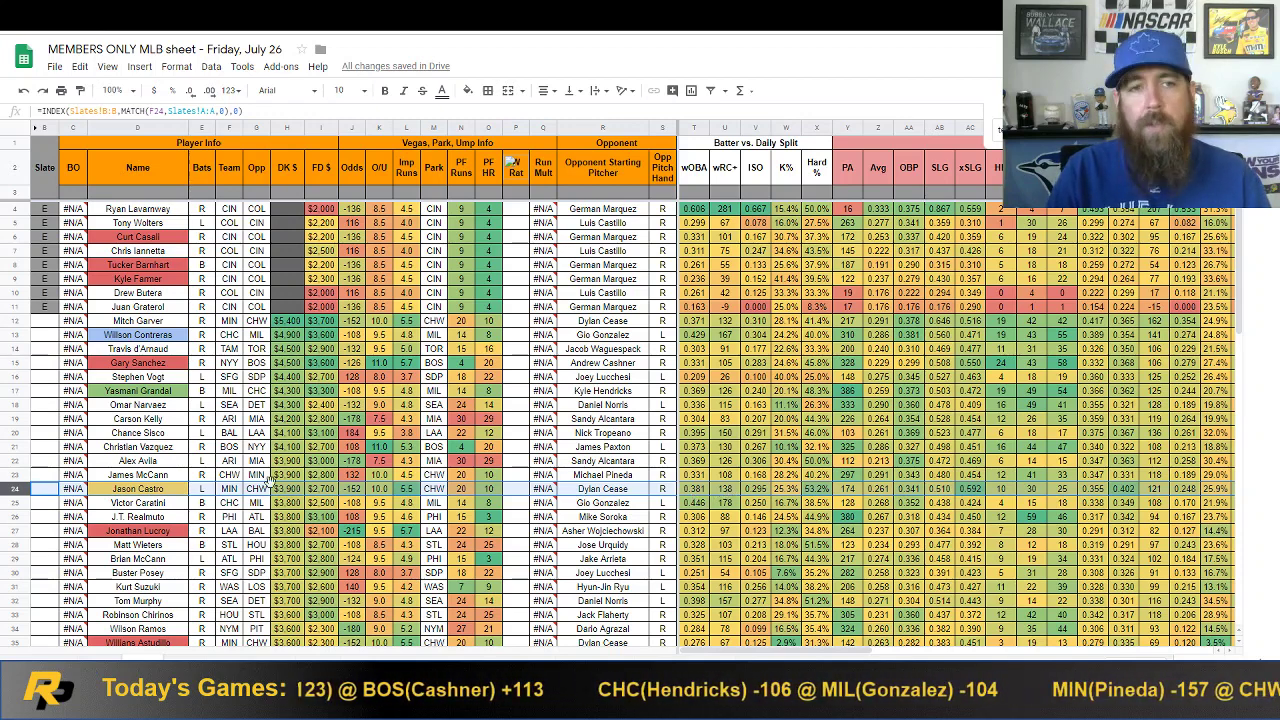
pyautogui.click(142, 462)
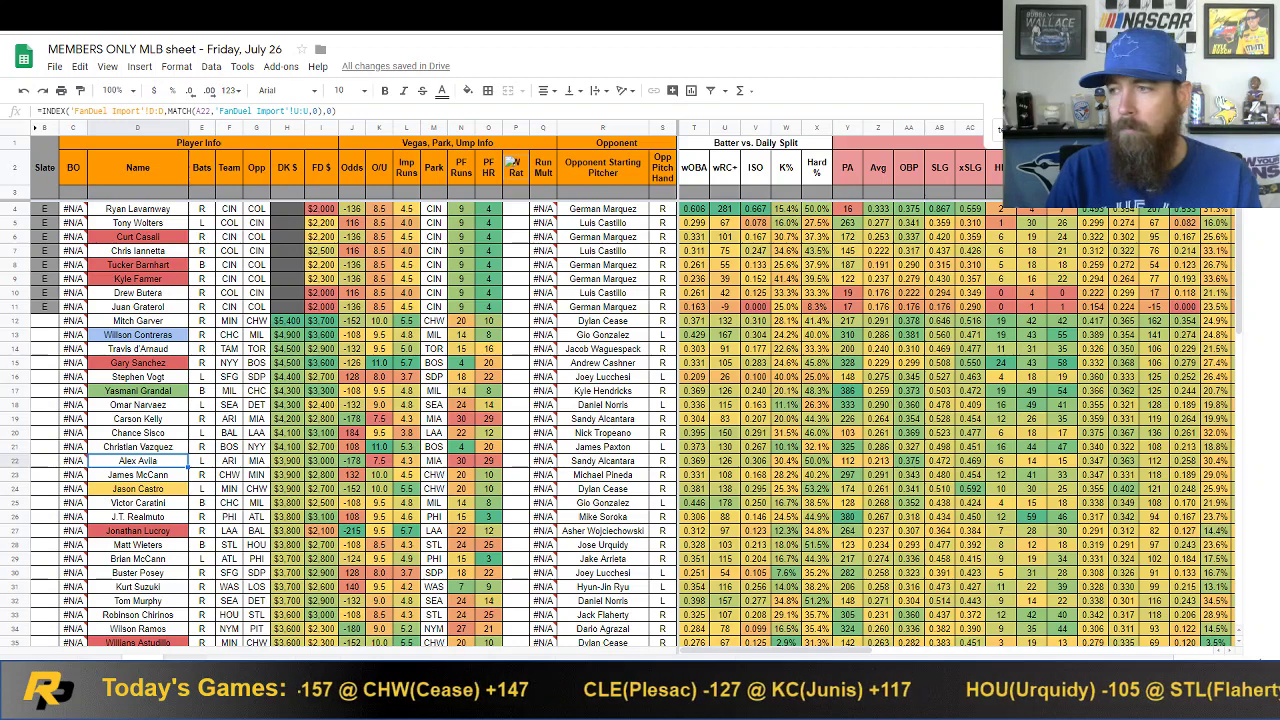
# Switch to the first basemen sheet and examine the rows of Freddie Freeman and Danny Santana.
pyautogui.hotkey('ctrl', 'shift', 'pagedown')
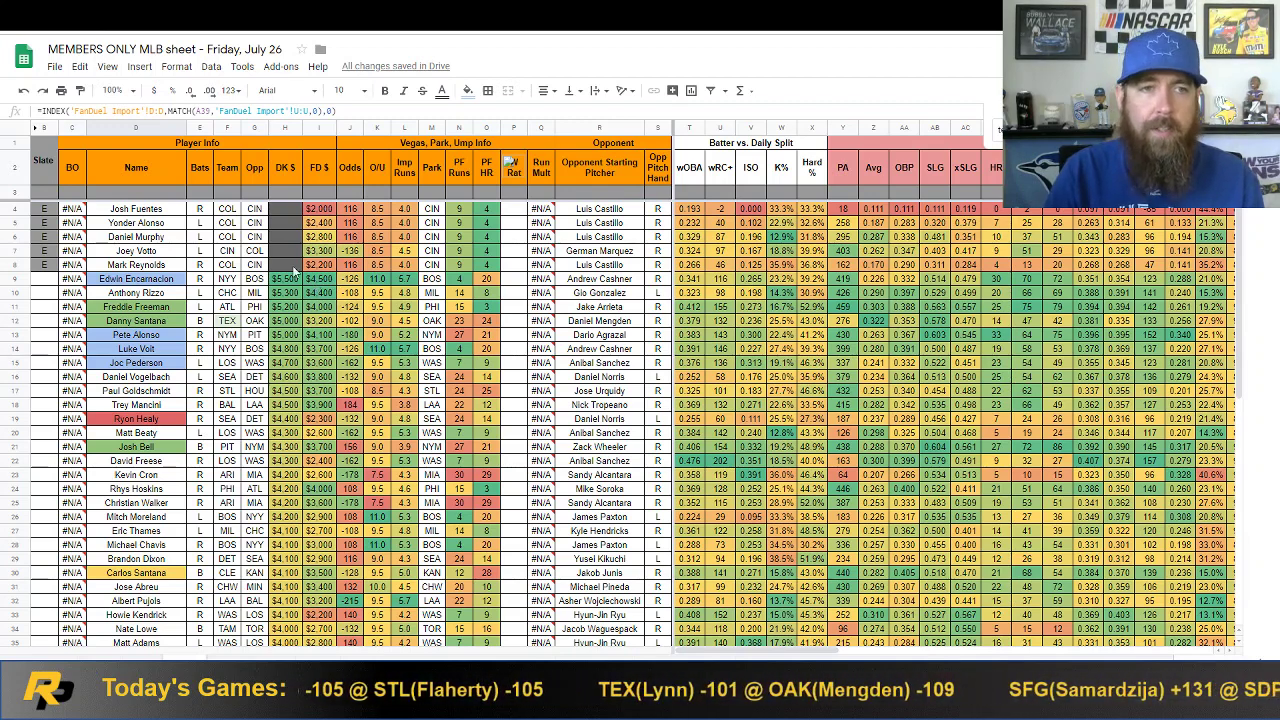
pyautogui.click(14, 306)
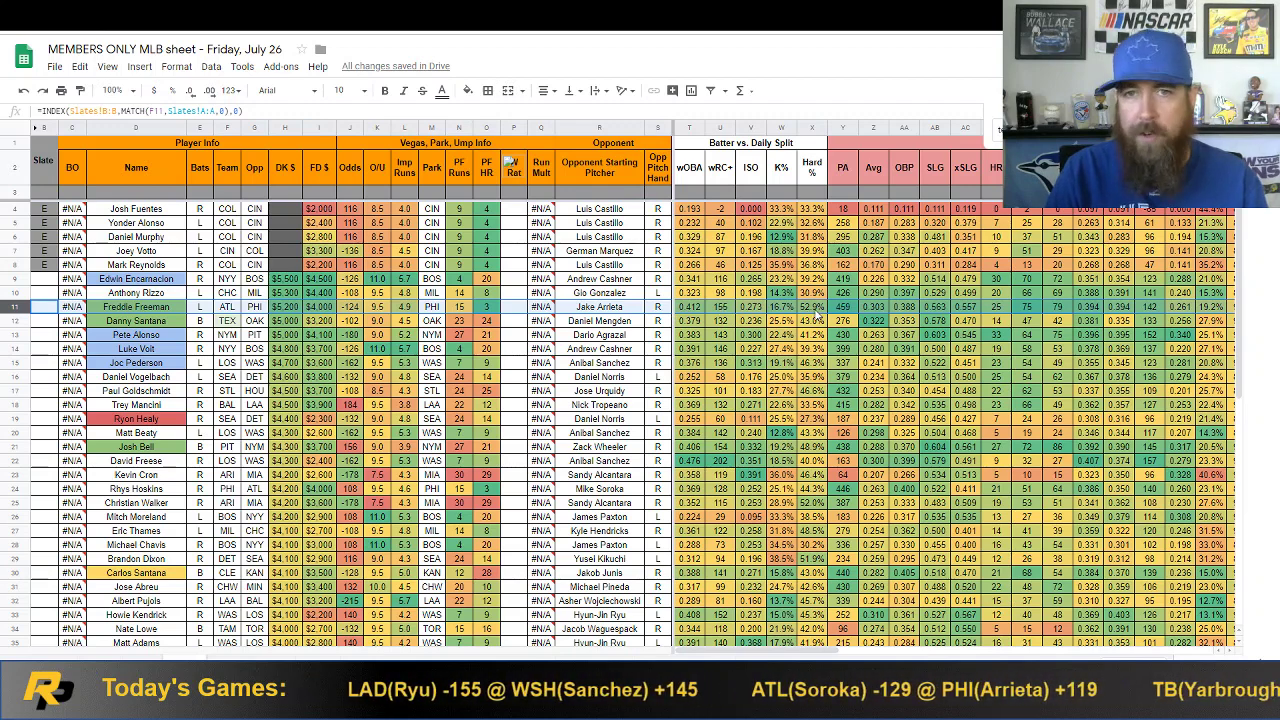
pyautogui.click(16, 318)
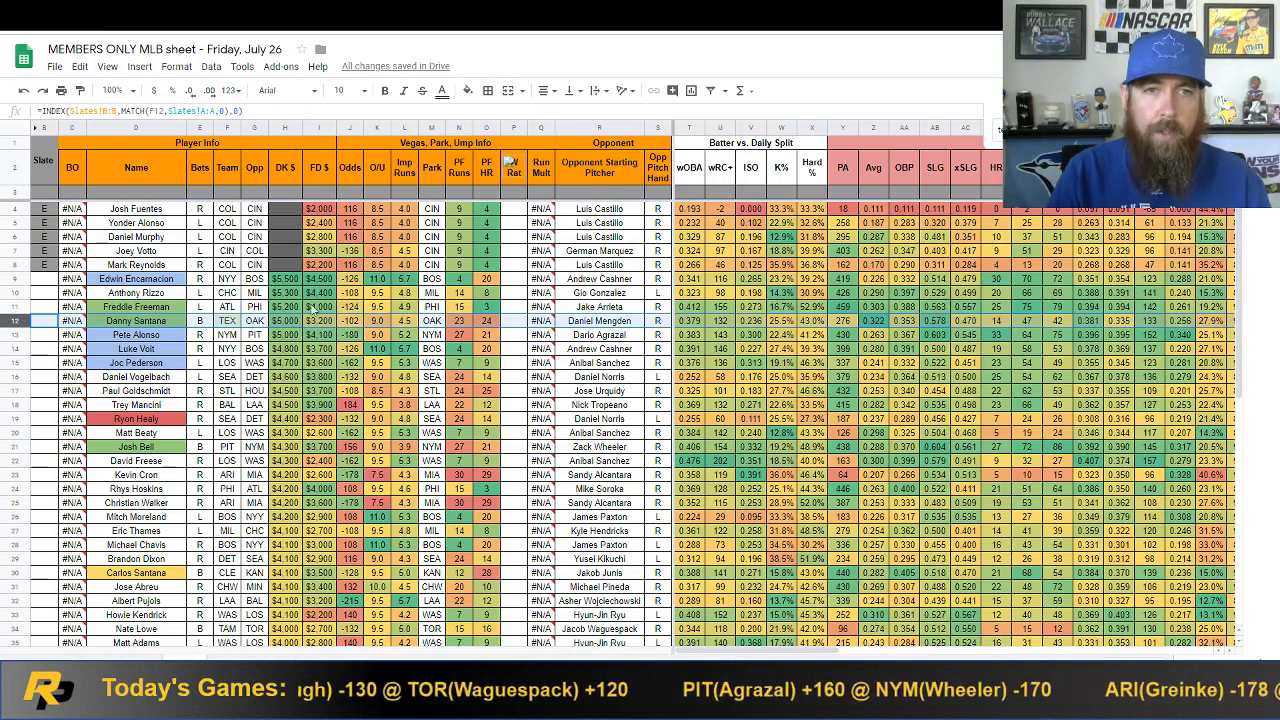
# Check Danny Santana's FanDuel salary, over/under, implied runs and opposing starting pitcher.
pyautogui.click(320, 322)
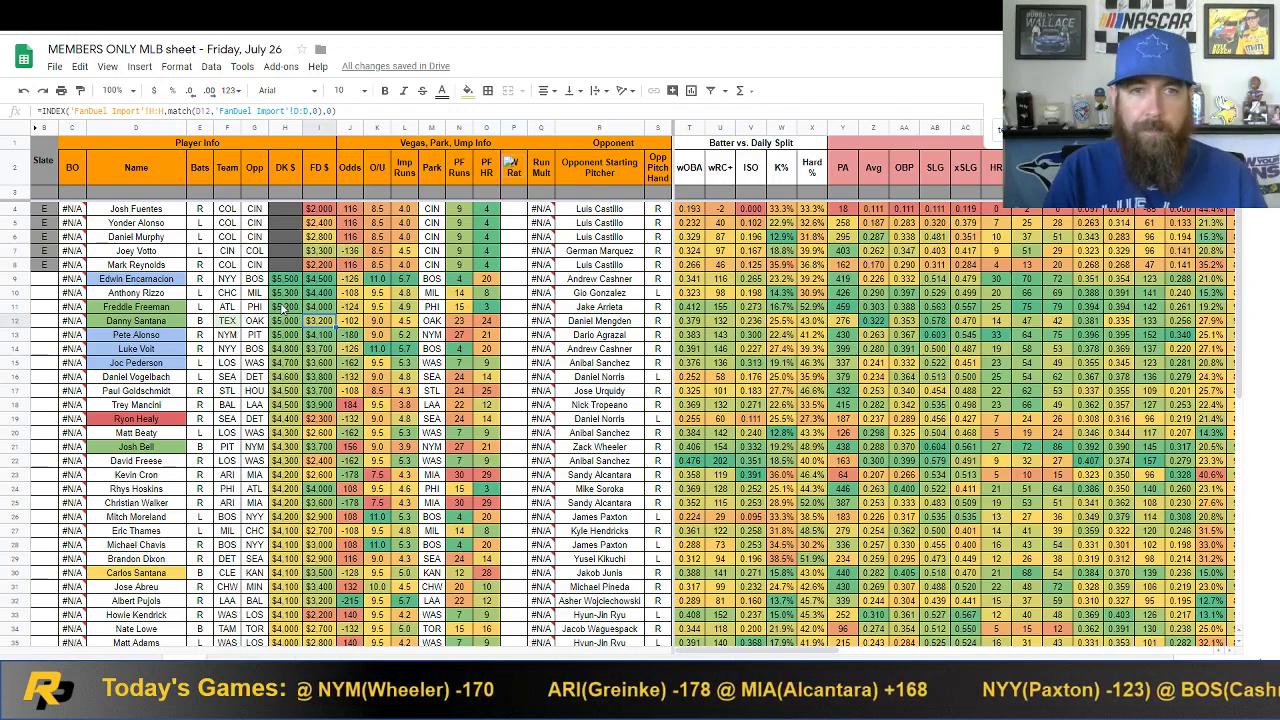
pyautogui.click(381, 325)
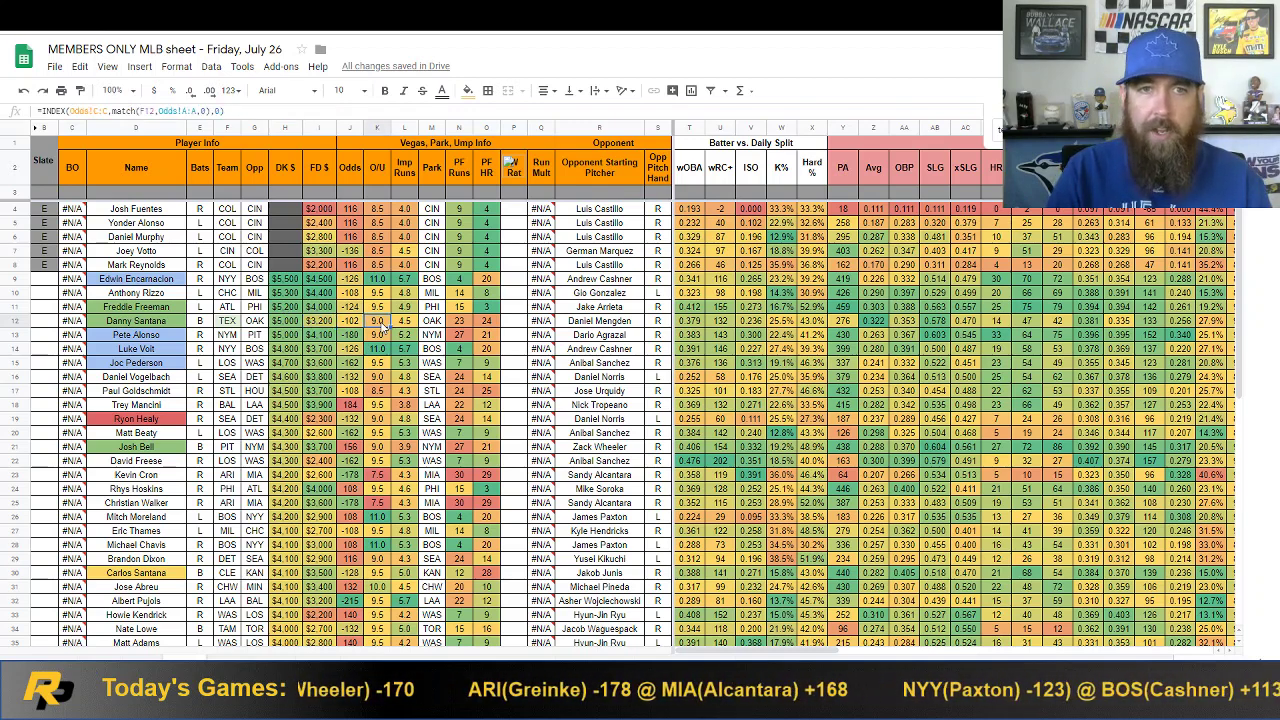
pyautogui.click(412, 327)
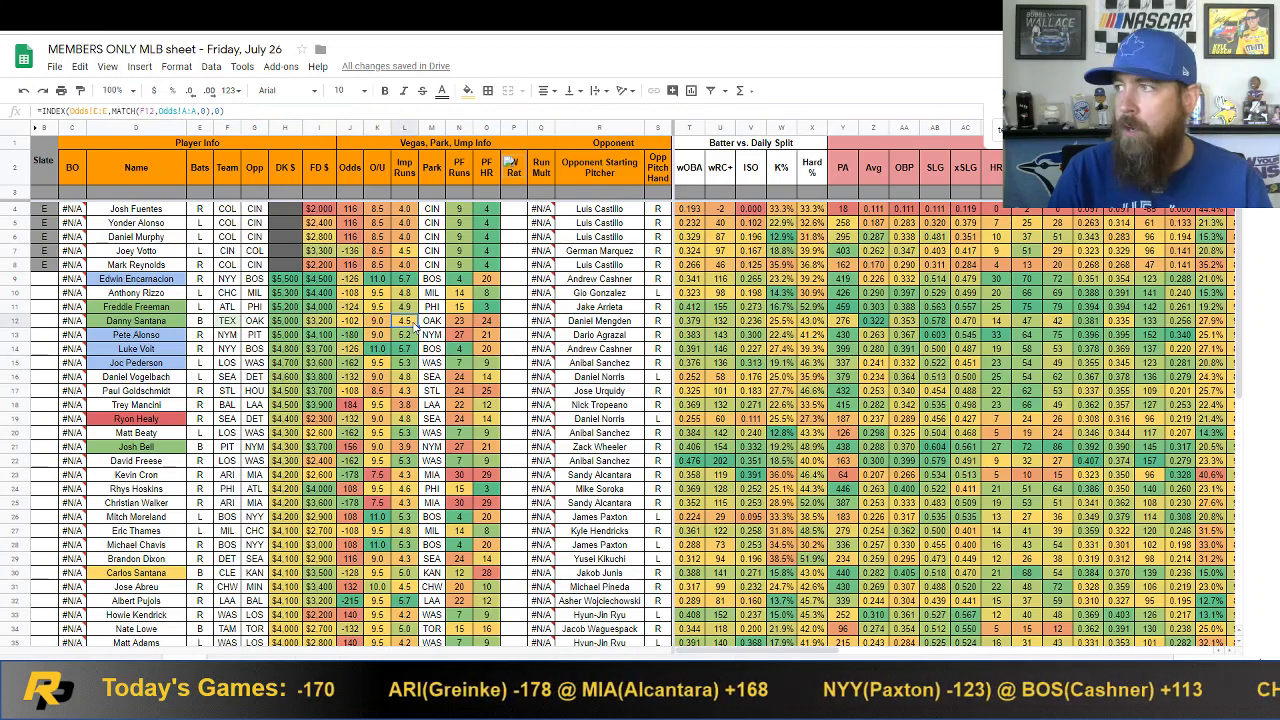
pyautogui.click(327, 326)
pyautogui.click(611, 326)
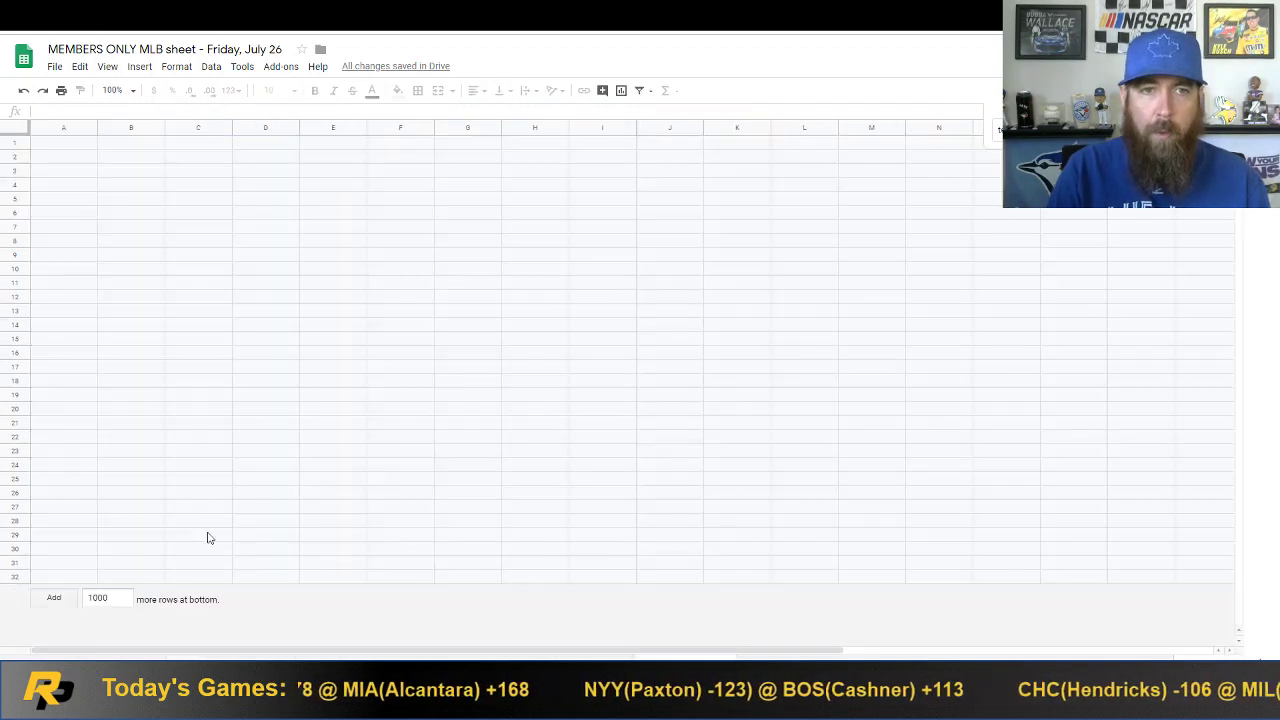
# Open the team pitching stats sheet and search it for "athletics".
pyautogui.hotkey('ctrl', 'shift', 'pagedown')
pyautogui.click(67, 468)
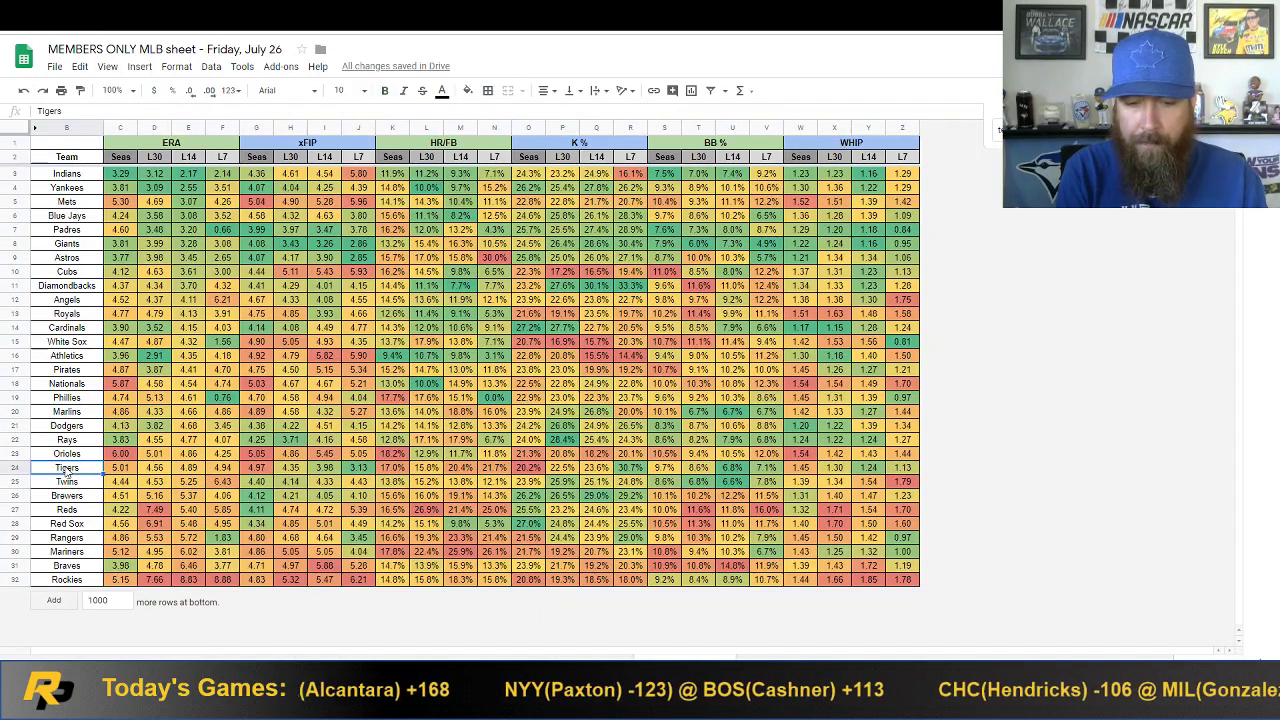
pyautogui.hotkey('ctrl', 'f')
pyautogui.write('athletics')
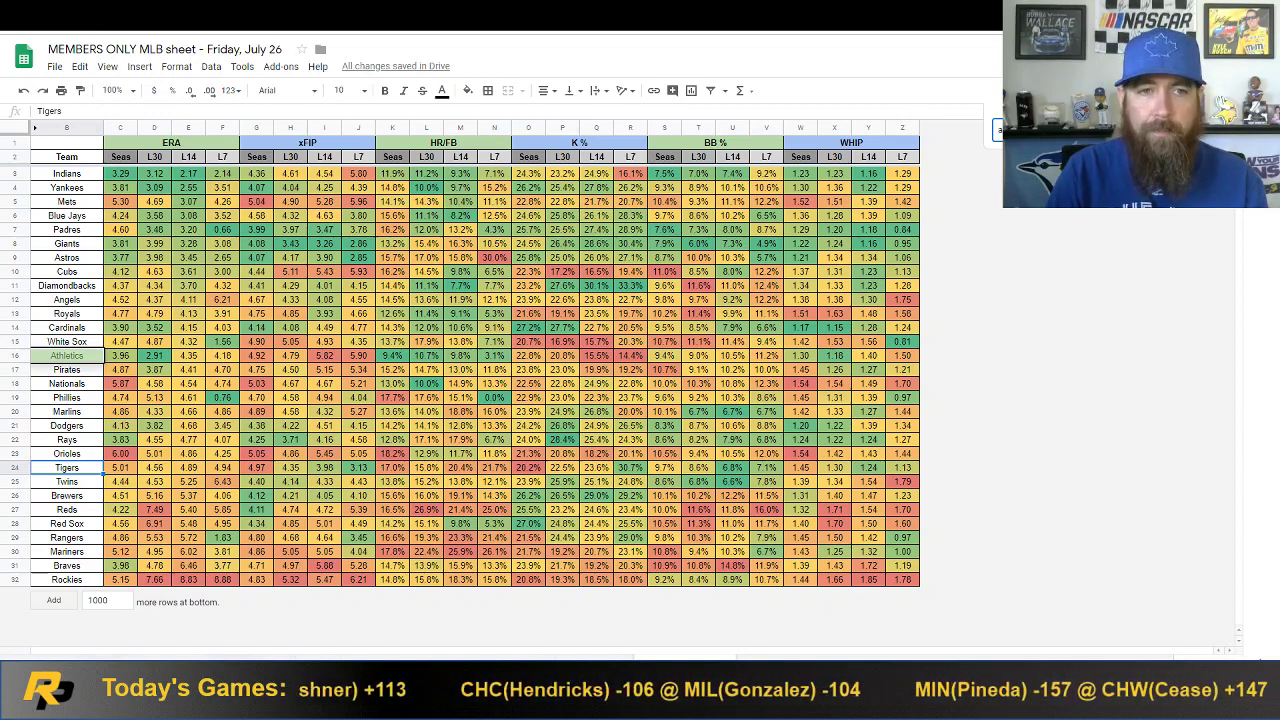
# Return to the first basemen sheet and select Josh Bell's entry.
pyautogui.hotkey('ctrl', 'shift', 'pagedown')
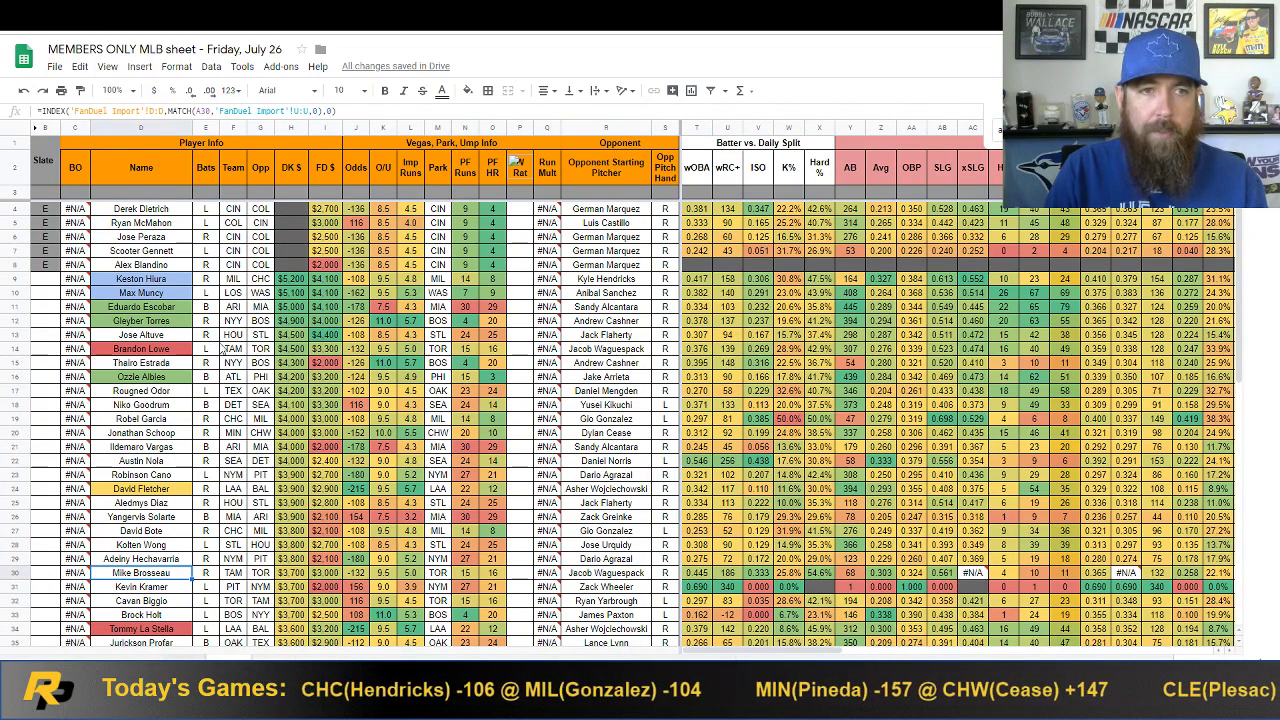
pyautogui.hotkey('ctrl', 'shift', 'pagedown')
pyautogui.click(166, 447)
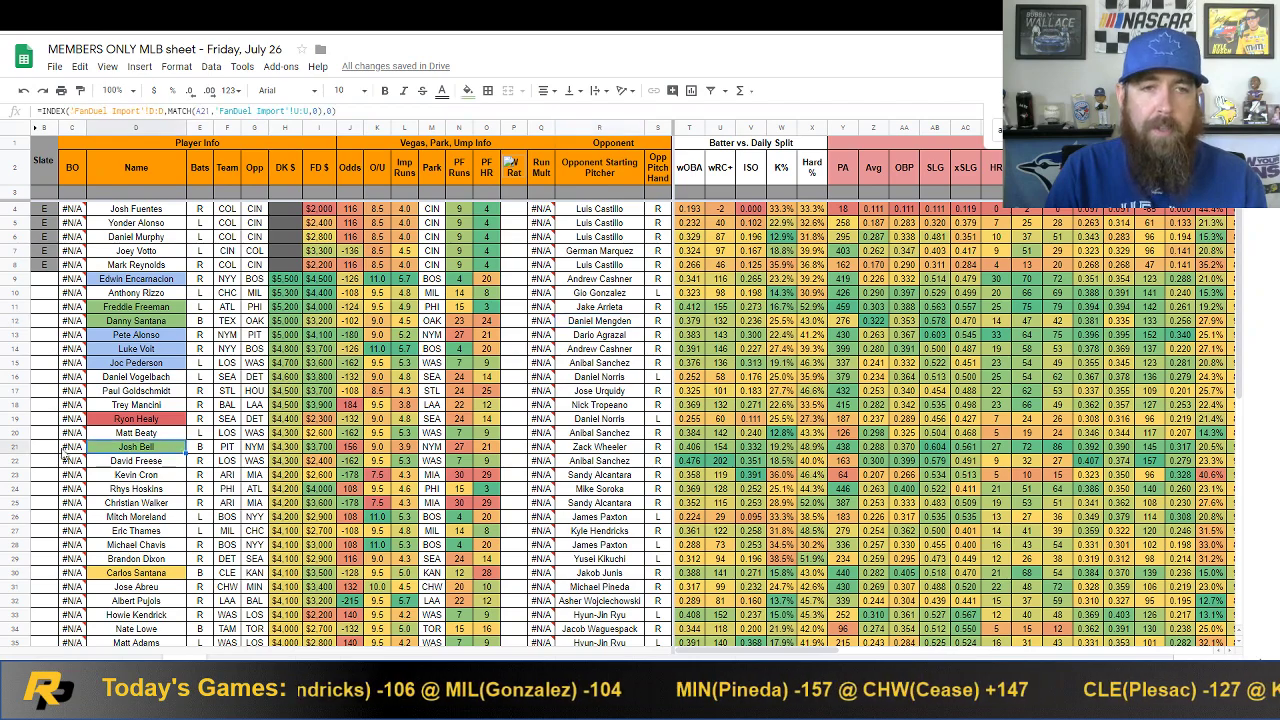
# Examine Josh Bell's row through his season and recent-form stats, and highlight Carlos Santana's row.
pyautogui.click(44, 447)
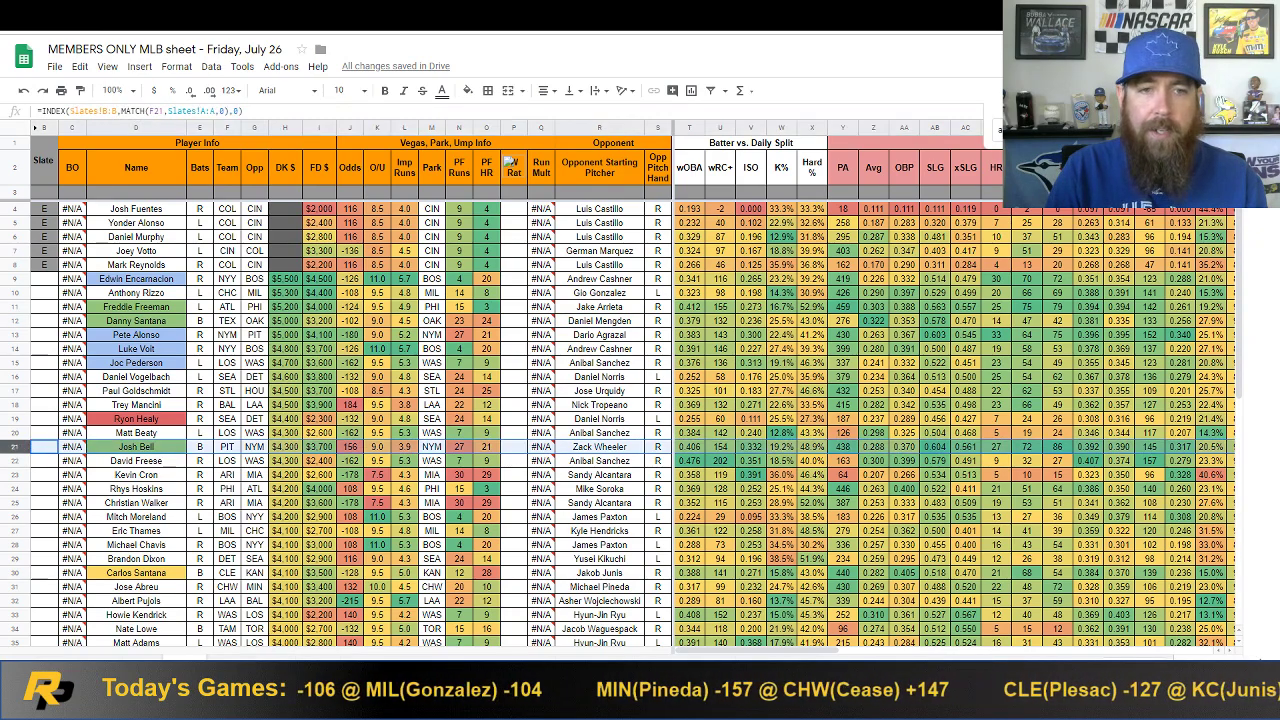
pyautogui.moveTo(684, 652); pyautogui.dragTo(986, 628)
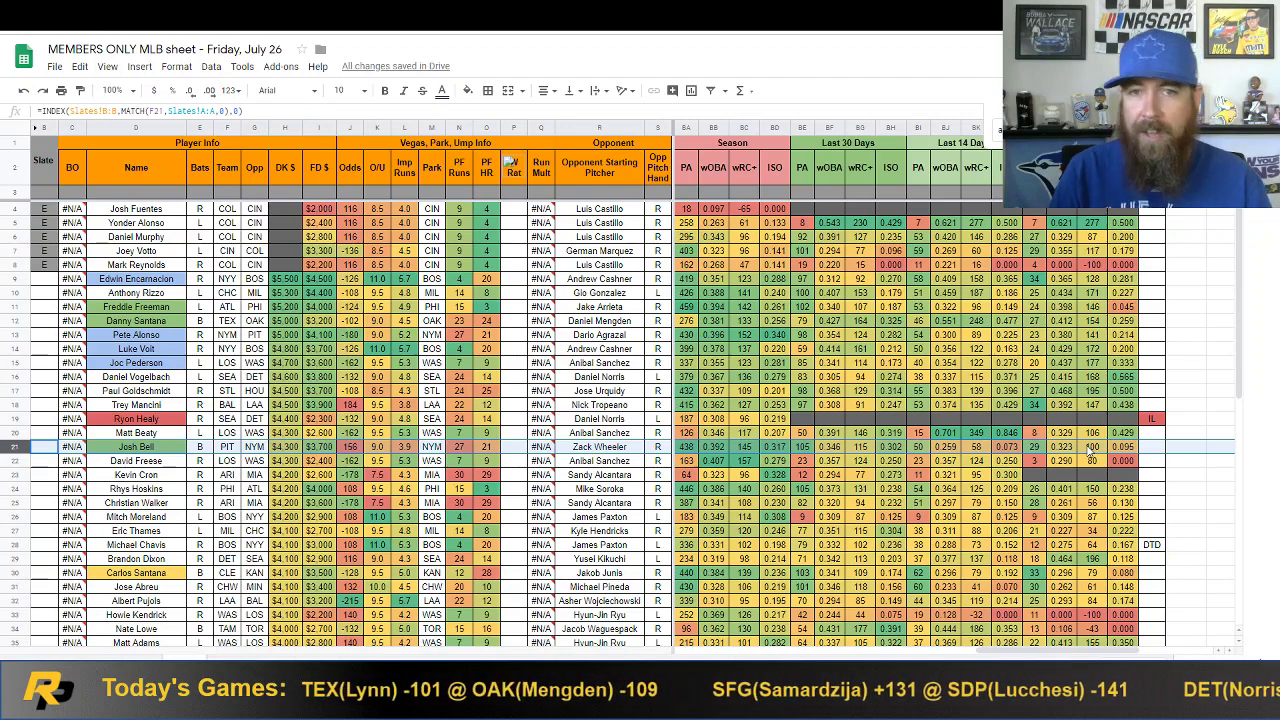
pyautogui.hscroll(-10, 950, 420)
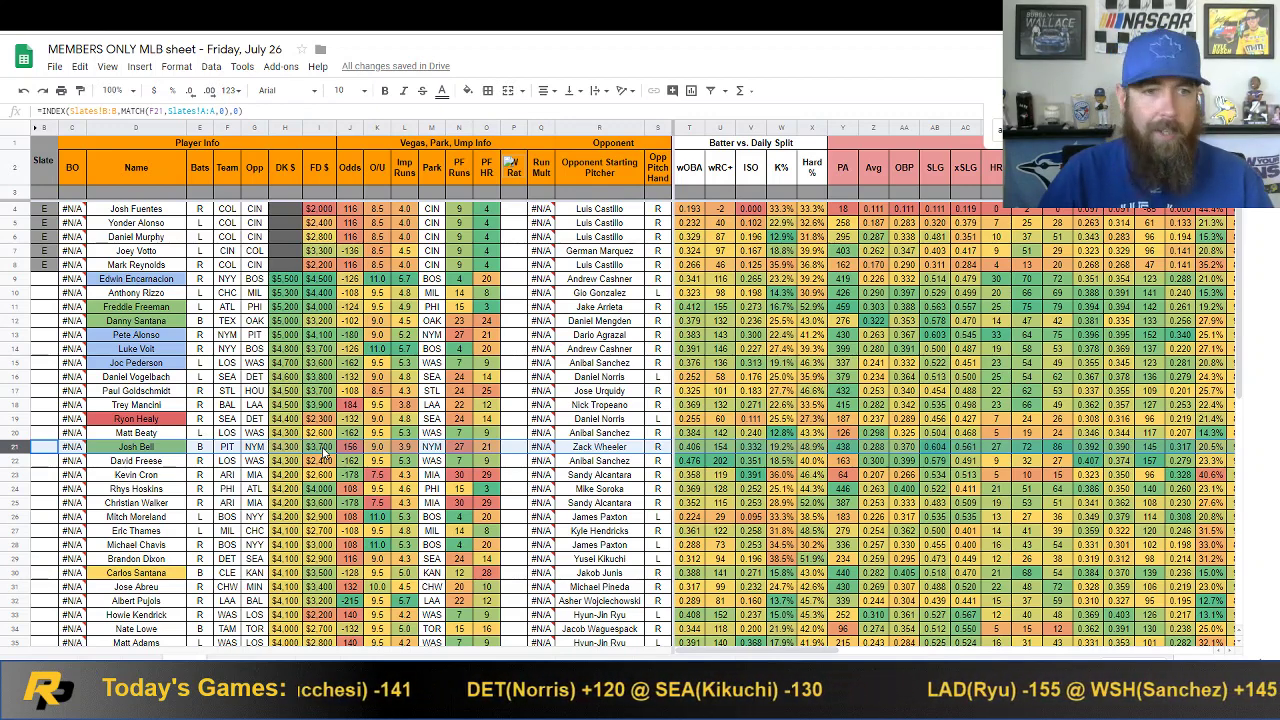
pyautogui.click(23, 571)
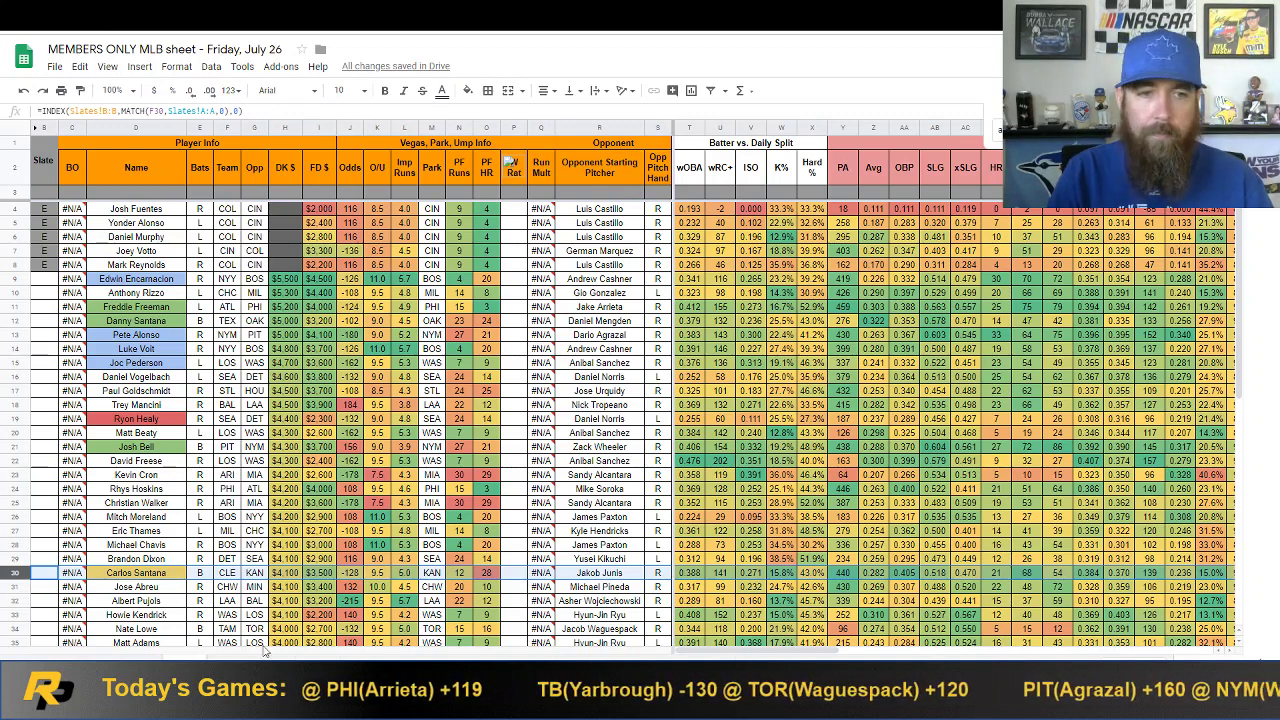
# Switch to the second basemen sheet and look at the entries of Max Muncy and Keston Hiura.
pyautogui.hotkey('ctrl', 'shift', 'pagedown')
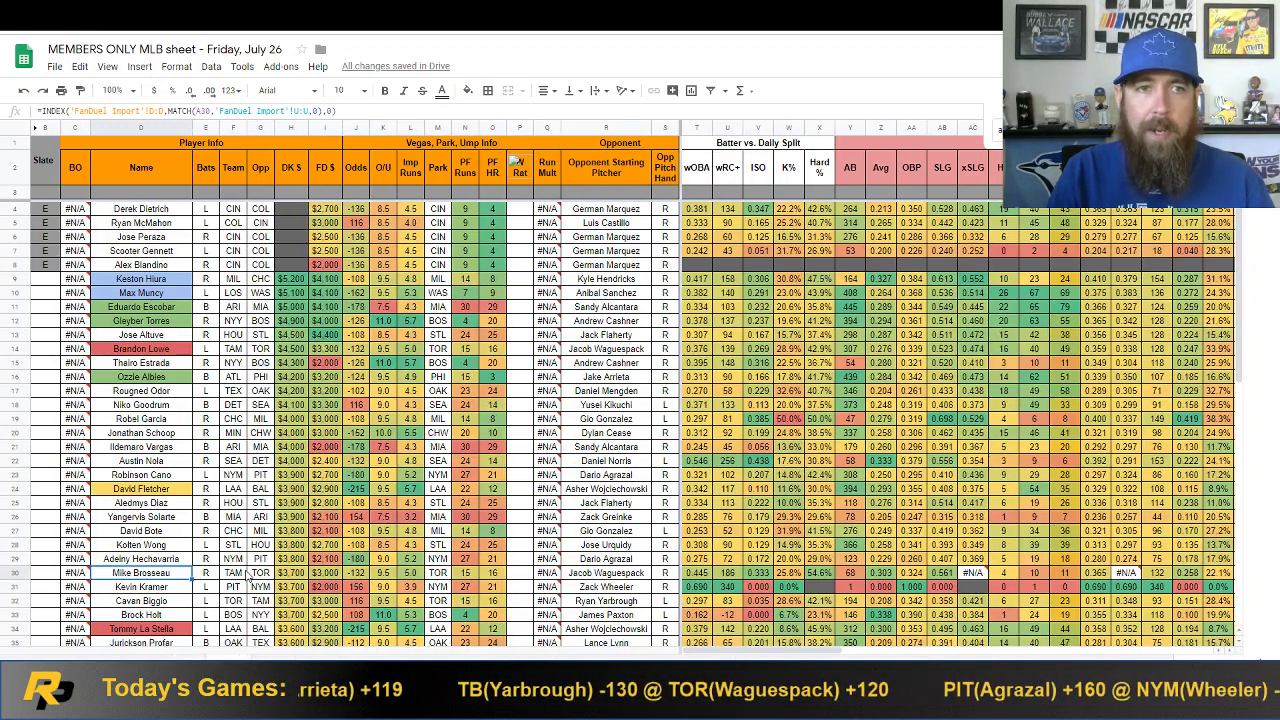
pyautogui.click(168, 293)
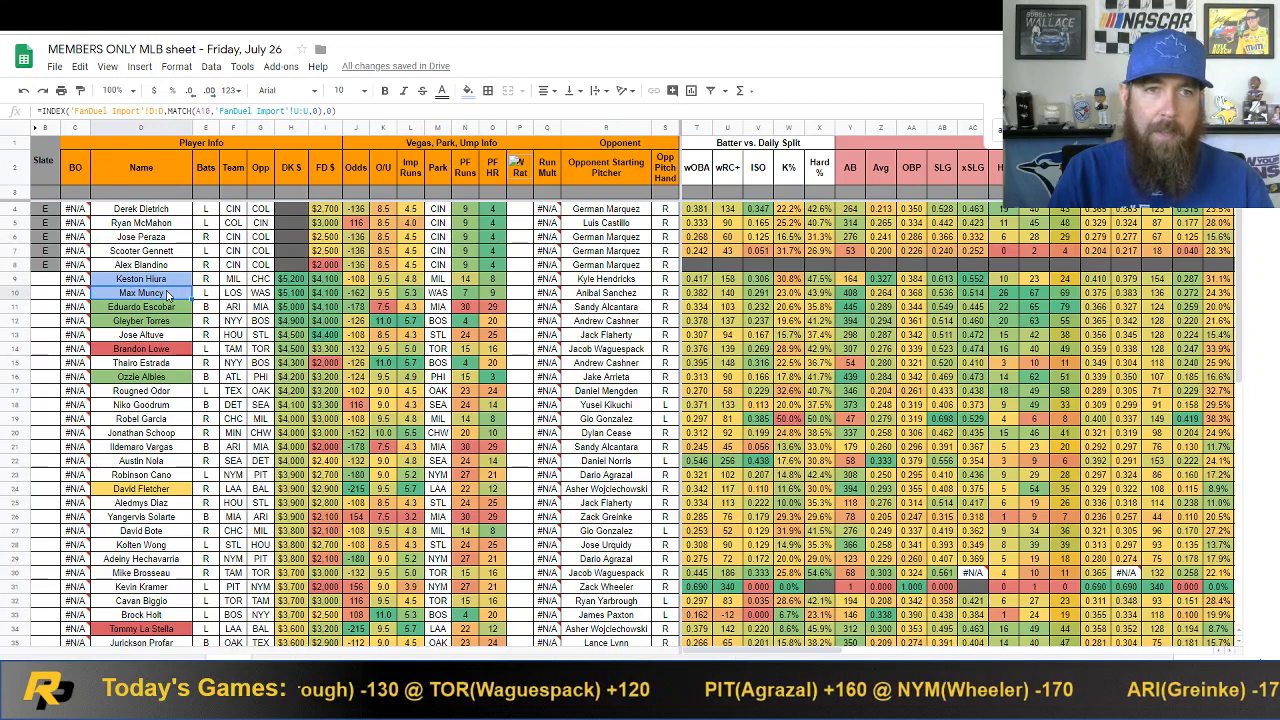
pyautogui.click(173, 285)
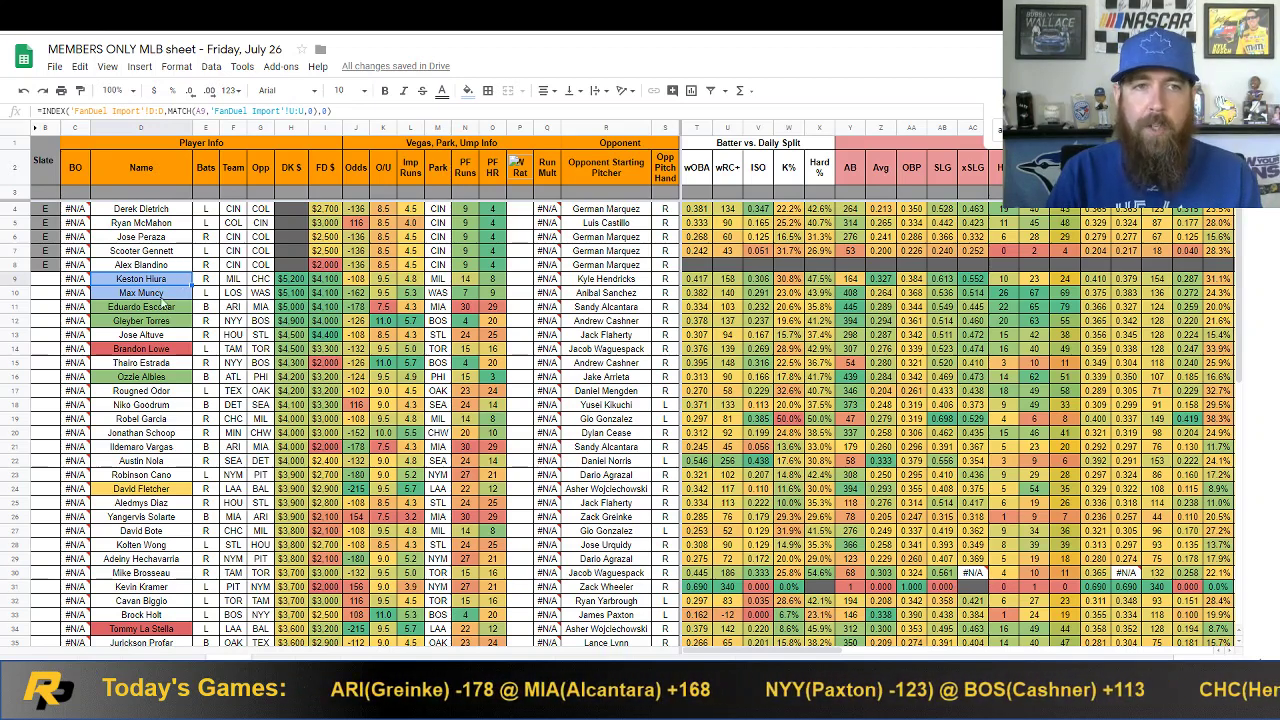
# Examine Eduardo Escobar's row and check his opposing starting pitcher.
pyautogui.click(164, 306)
pyautogui.click(6, 306)
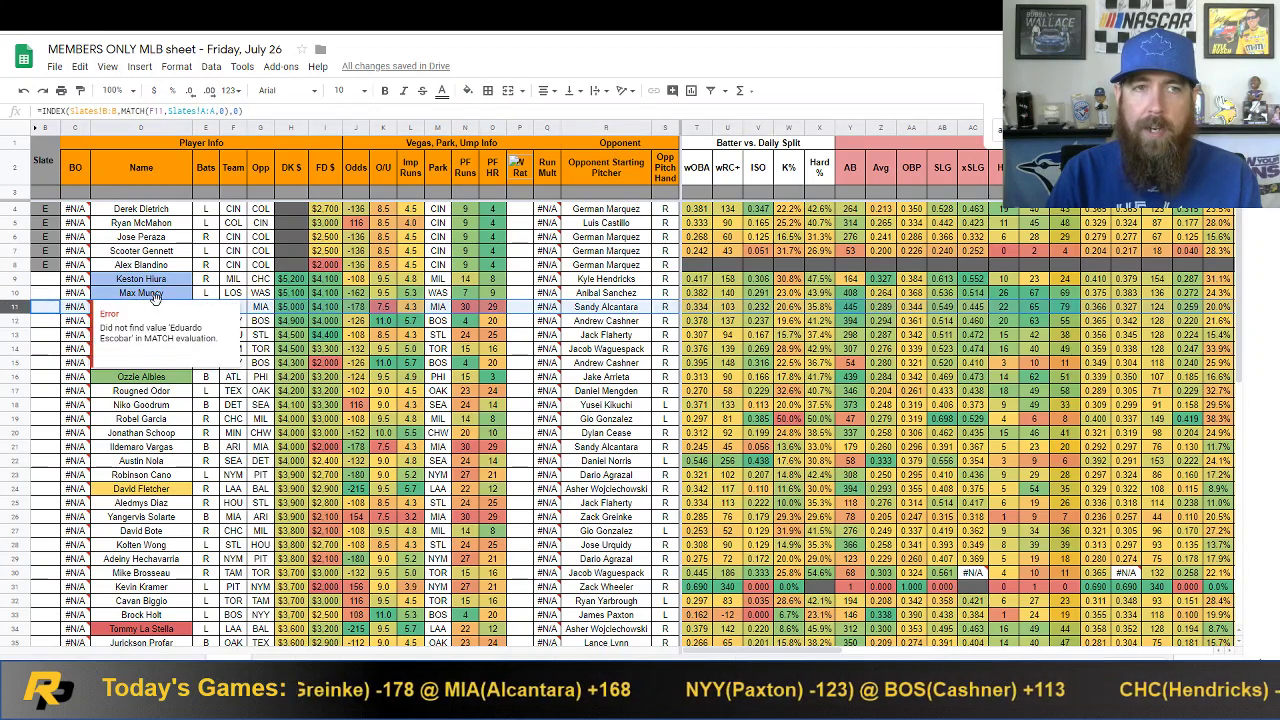
pyautogui.click(167, 404)
pyautogui.click(177, 310)
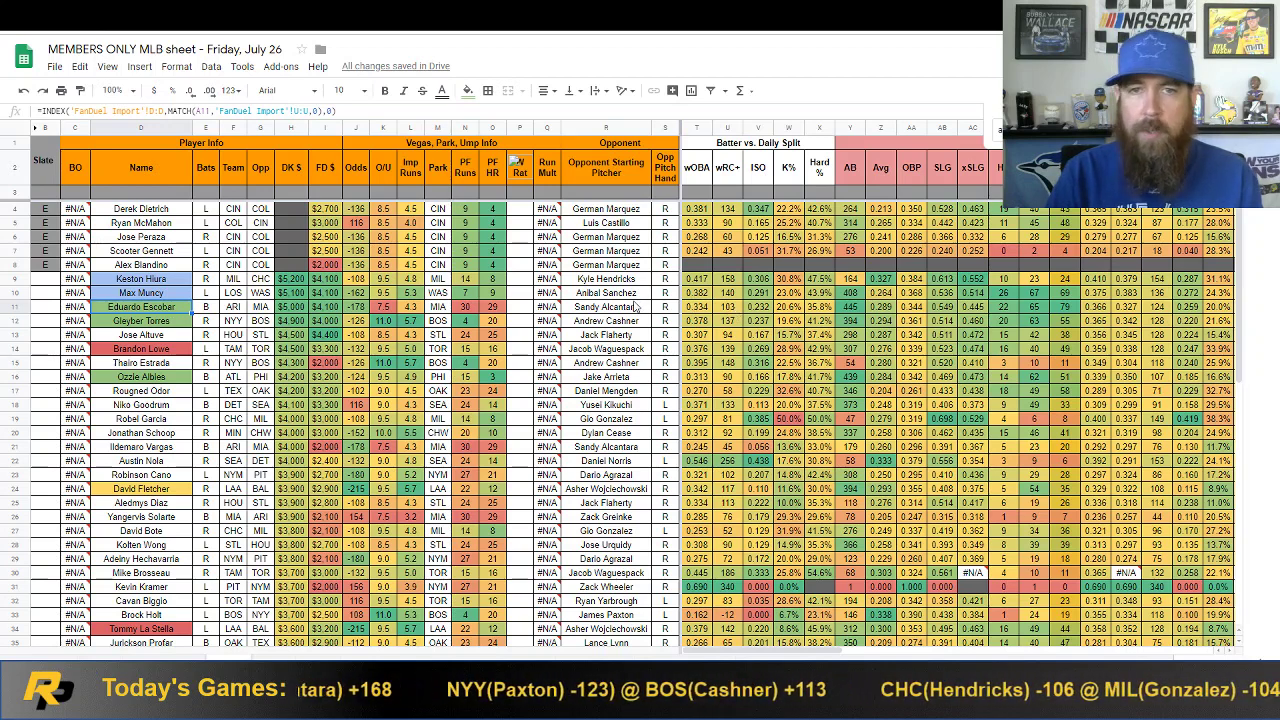
pyautogui.click(632, 310)
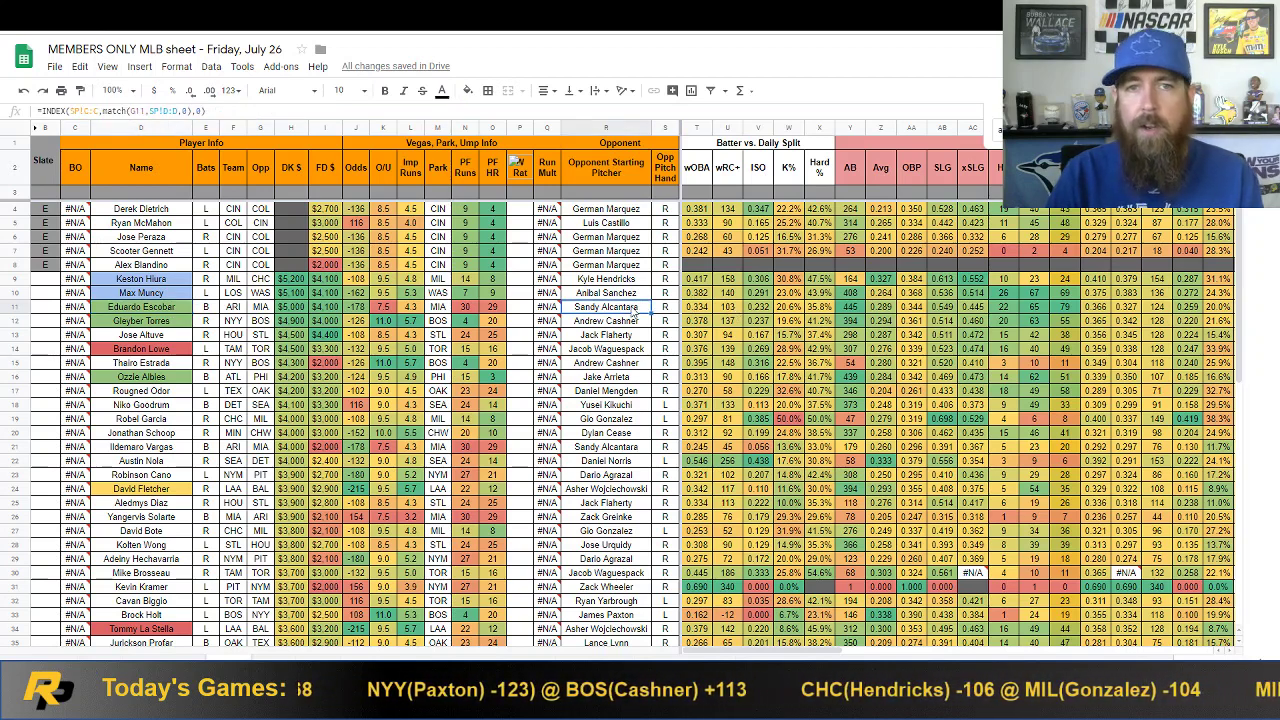
# Examine Gleyber Torres's row among the second basemen.
pyautogui.click(153, 320)
pyautogui.click(10, 321)
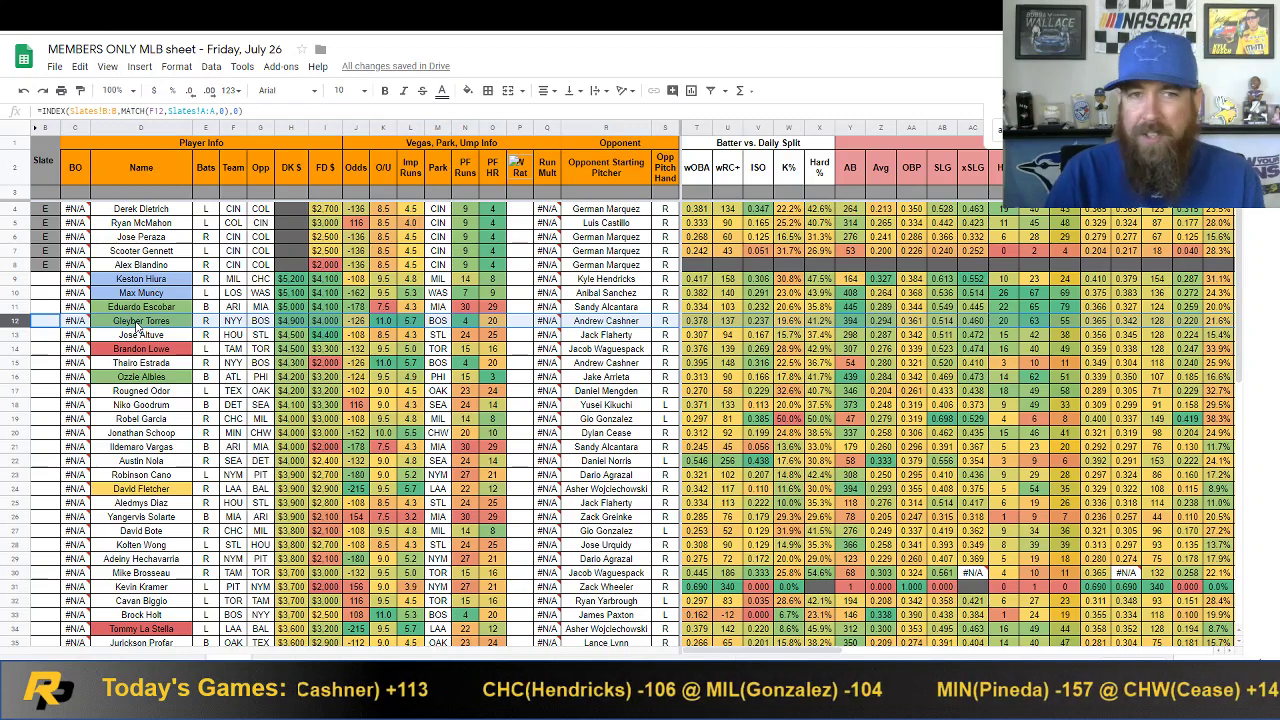
pyautogui.click(138, 325)
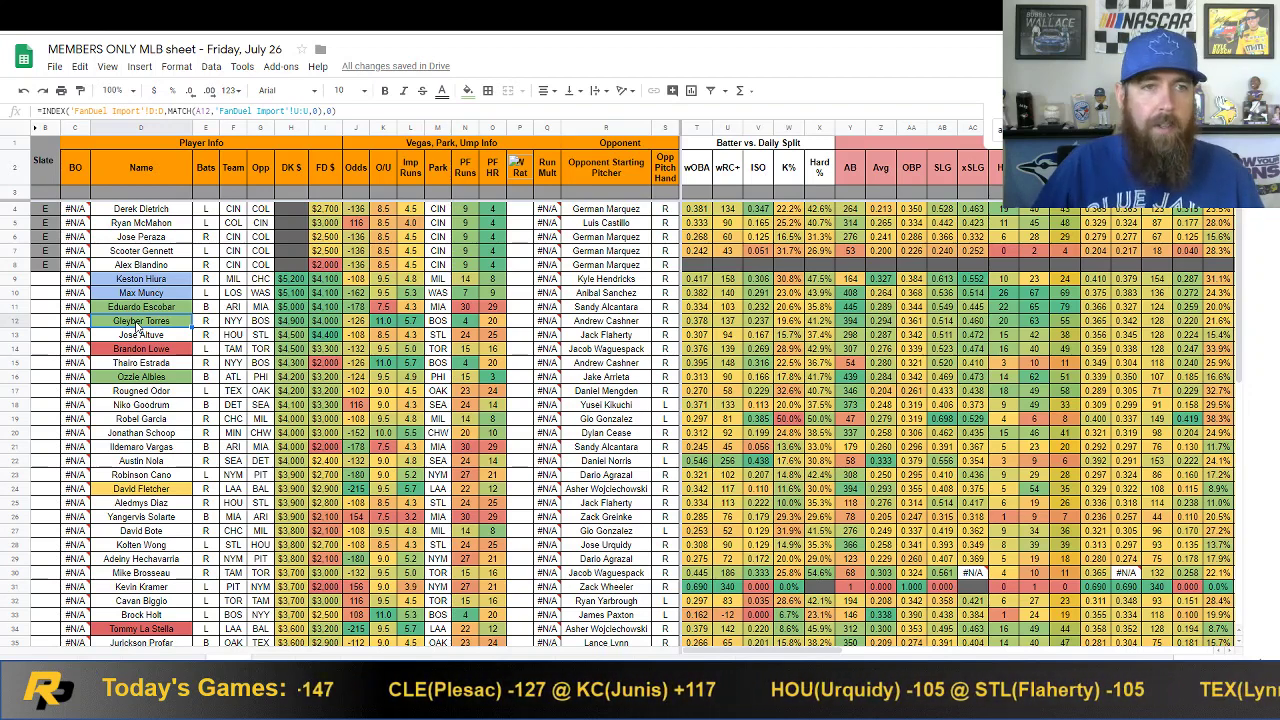
# Check the rows and FanDuel salaries of Ozzie Albies and David Fletcher.
pyautogui.click(12, 376)
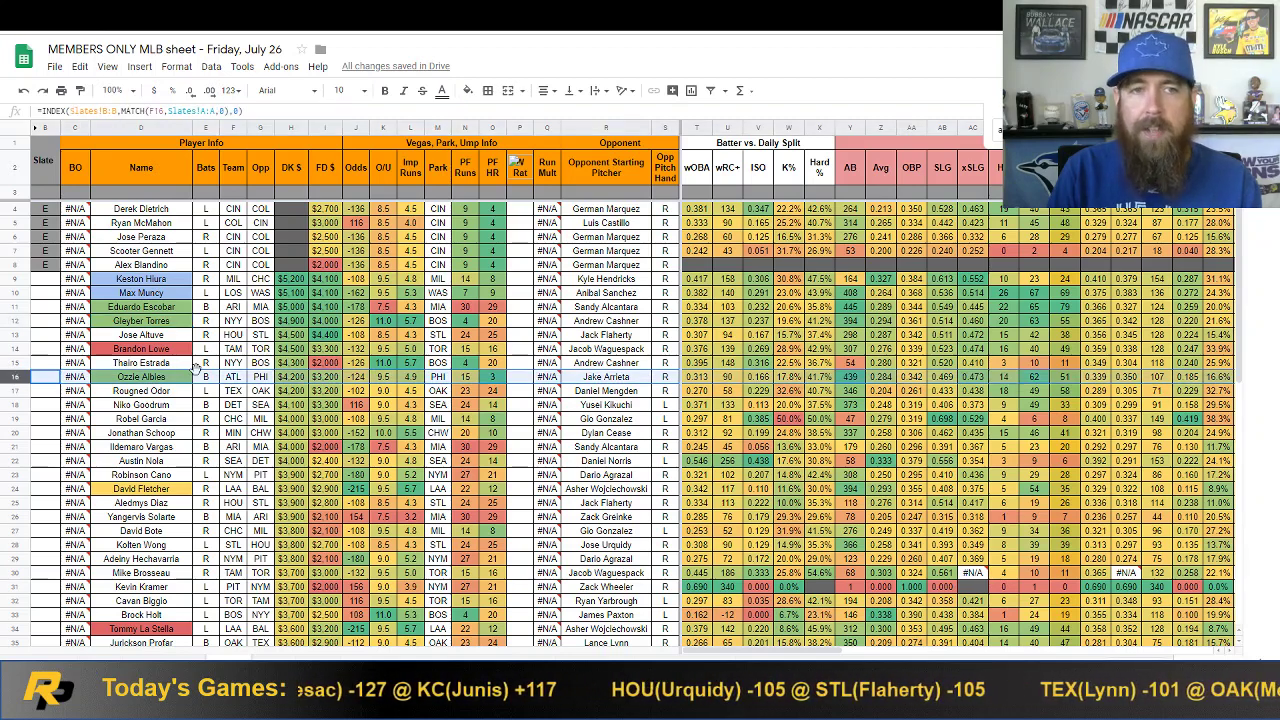
pyautogui.moveTo(549, 600)
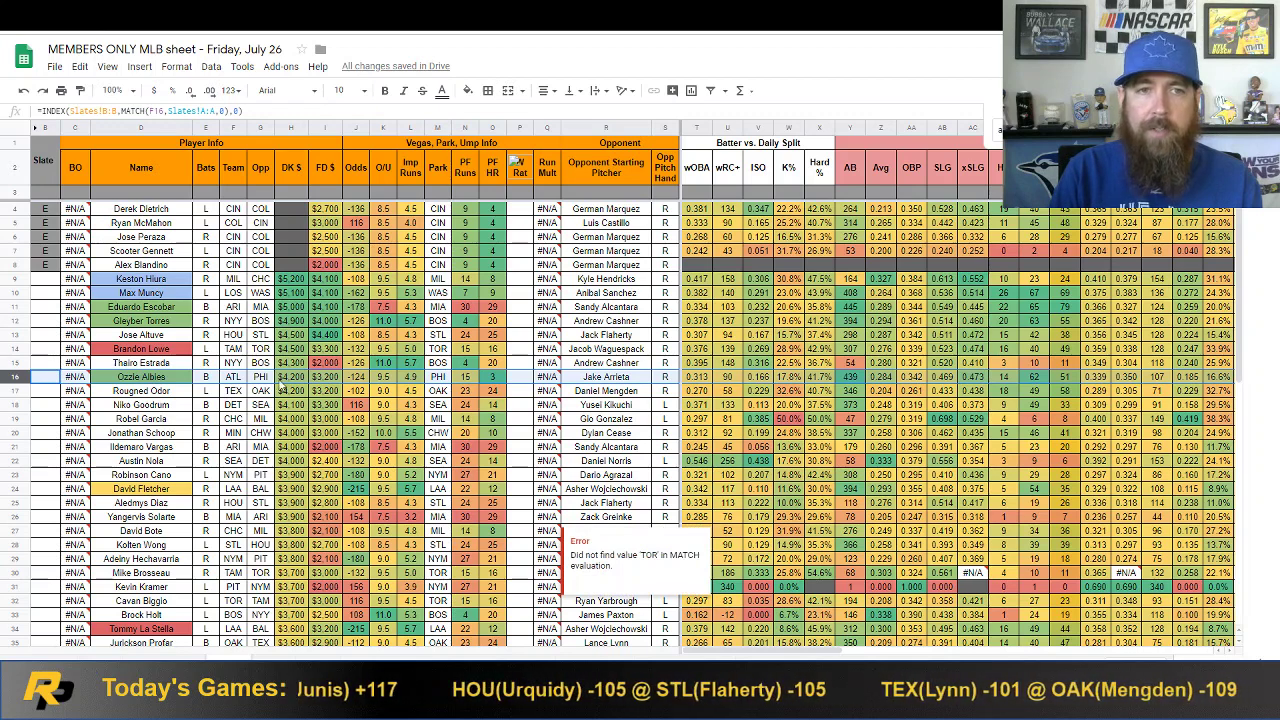
pyautogui.click(327, 378)
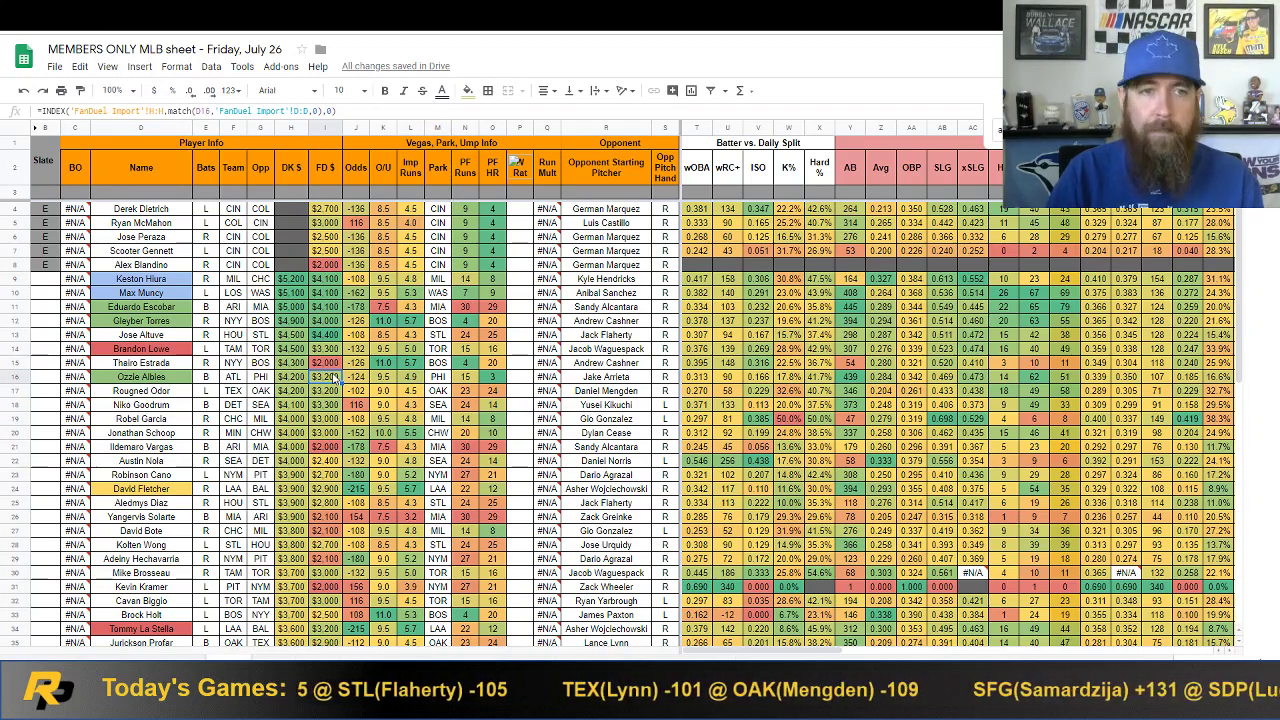
pyautogui.click(325, 488)
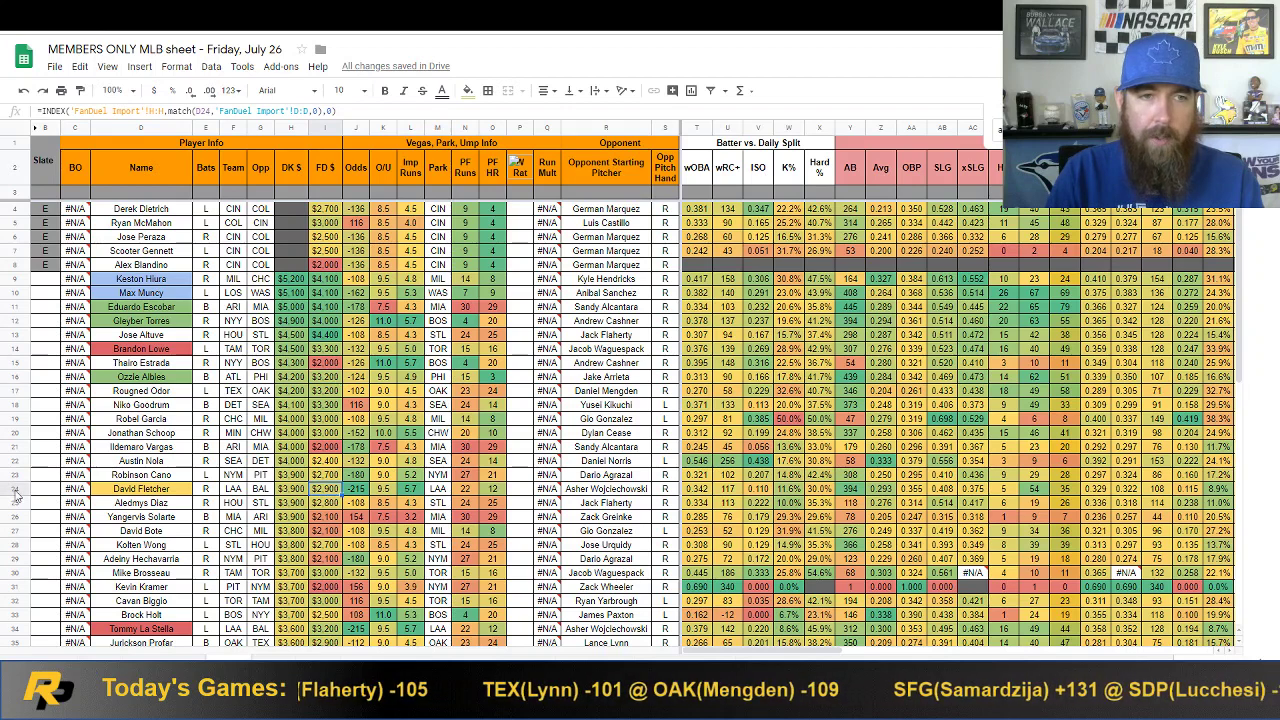
pyautogui.click(14, 490)
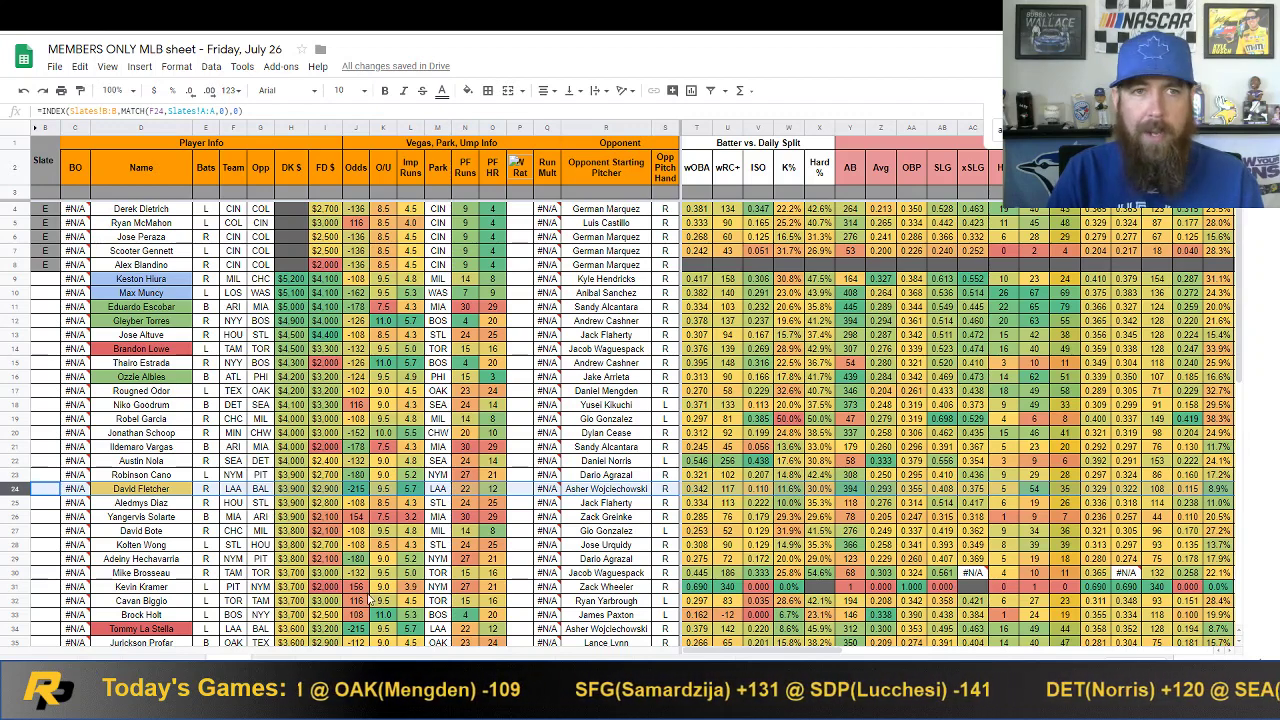
# Switch to the third basemen sheet and review Josh Donaldson, Miguel Sano, Gio Urshela and Justin Turner.
pyautogui.hotkey('ctrl', 'shift', 'pagedown')
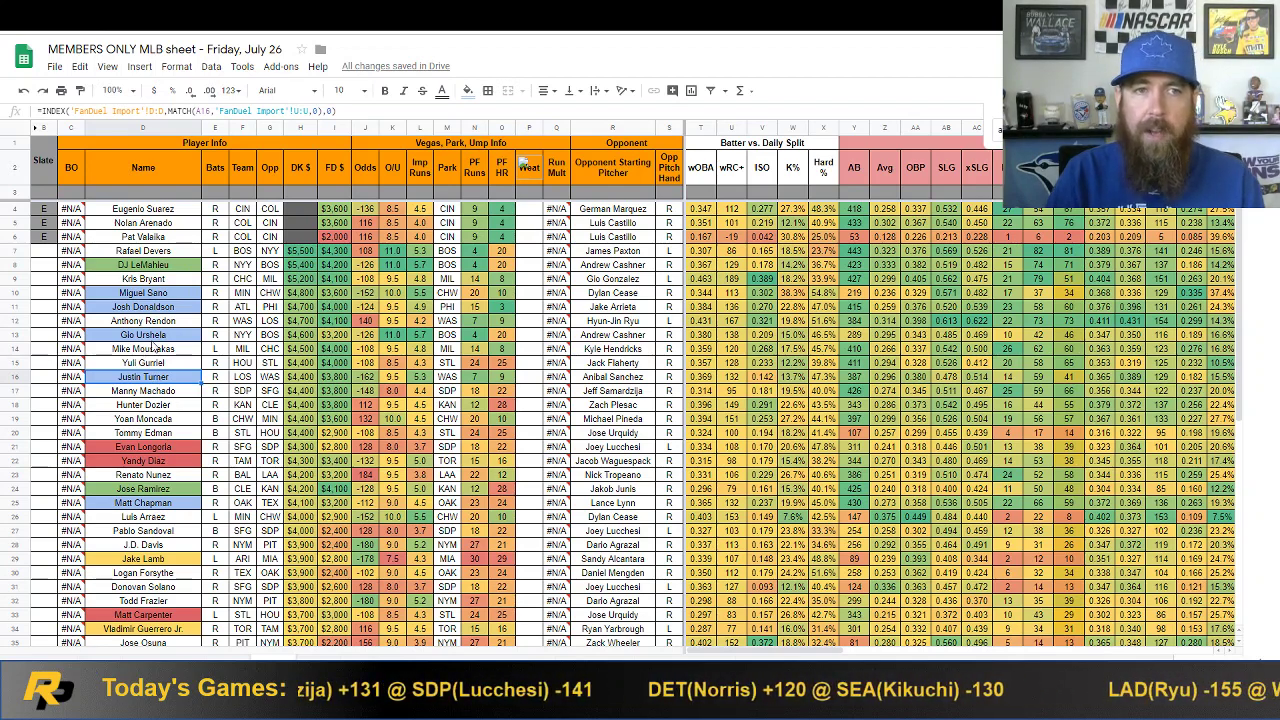
pyautogui.click(161, 308)
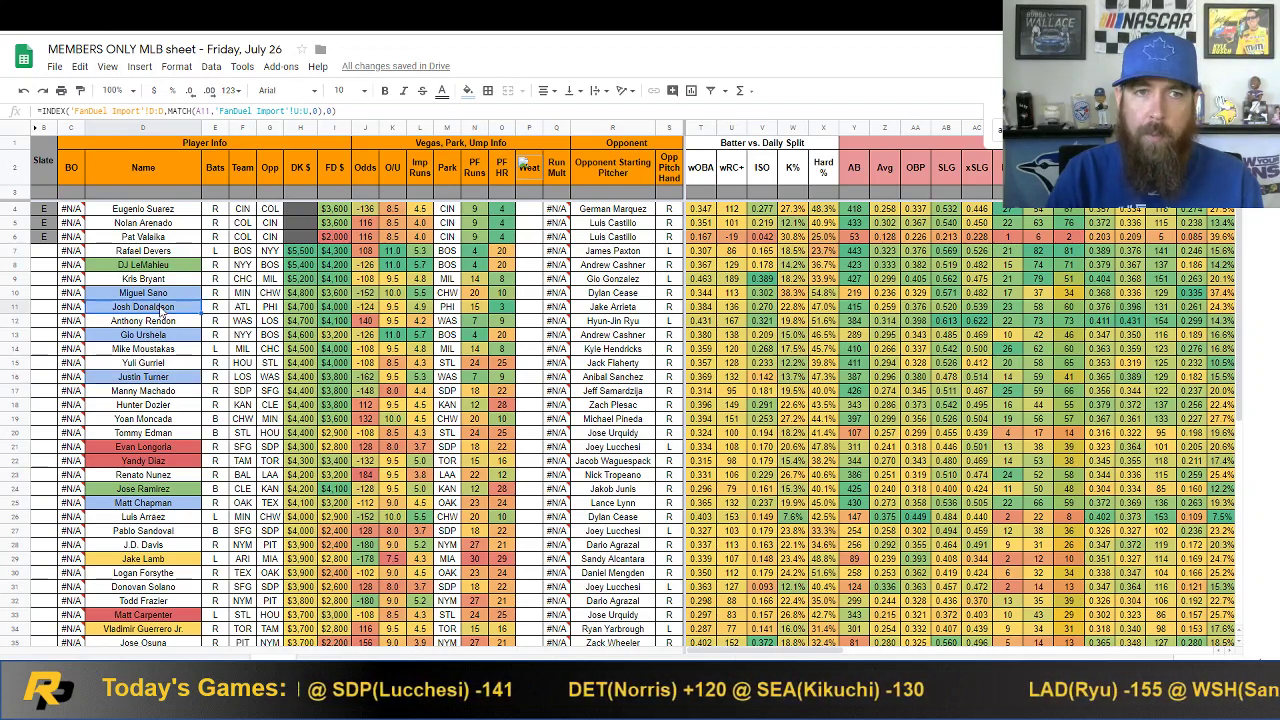
pyautogui.click(178, 296)
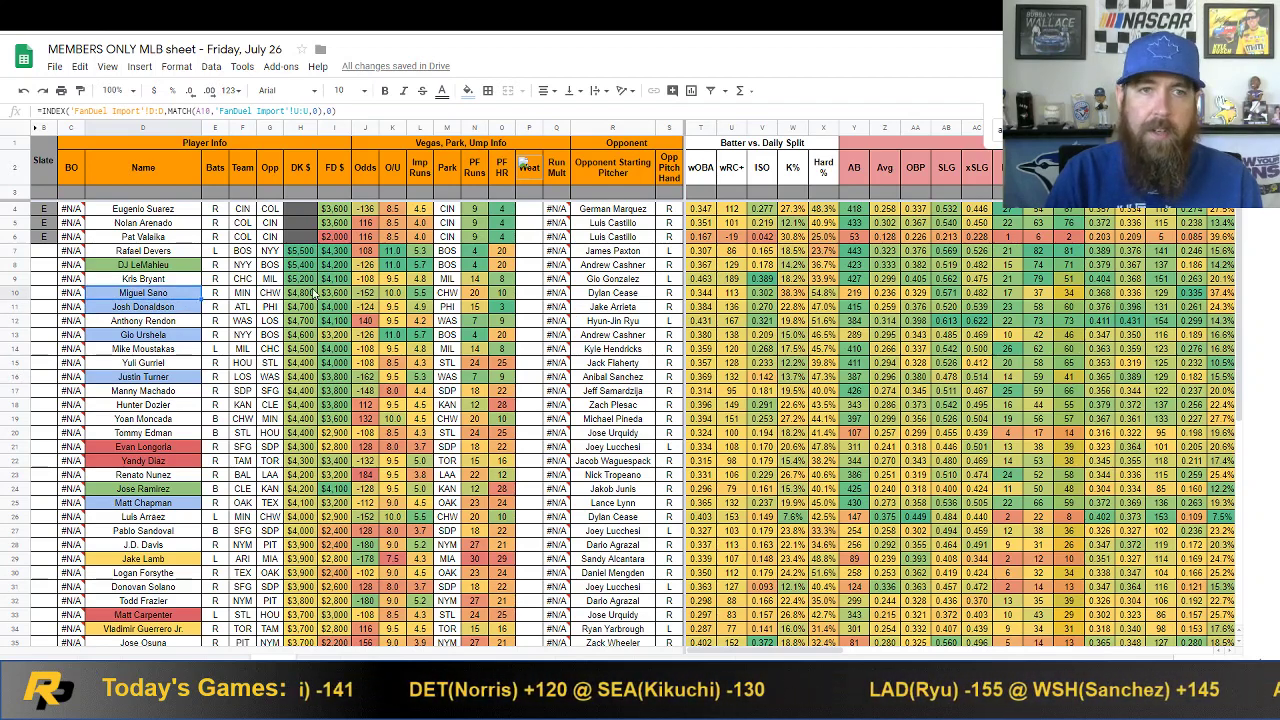
pyautogui.click(183, 338)
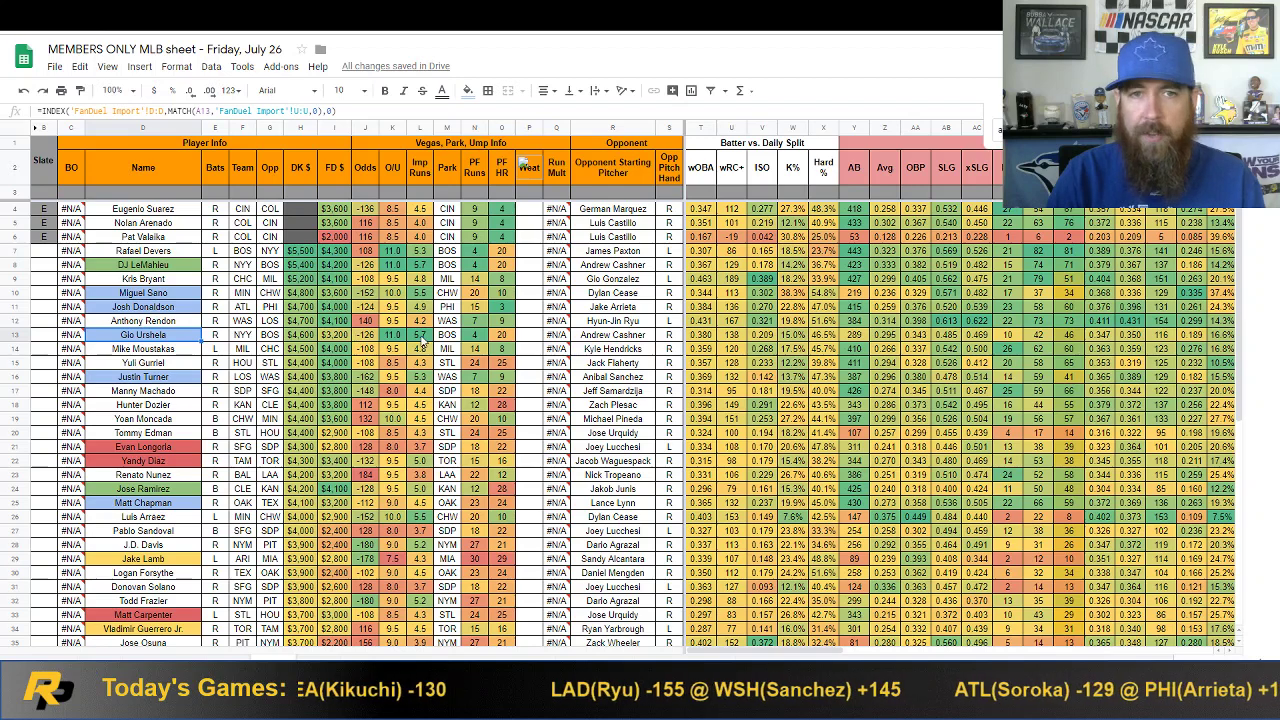
pyautogui.click(184, 378)
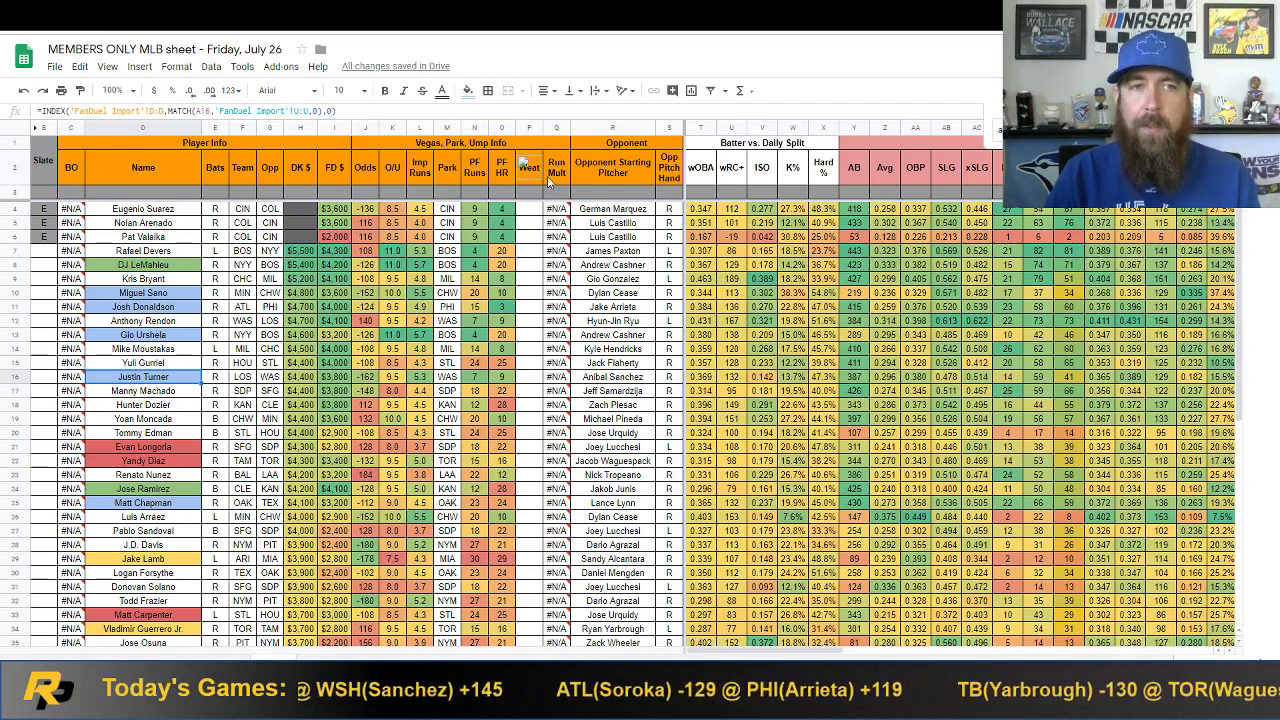
# Examine Jose Ramirez's row, including his stats for the last 30, 14 and 7 days.
pyautogui.click(17, 490)
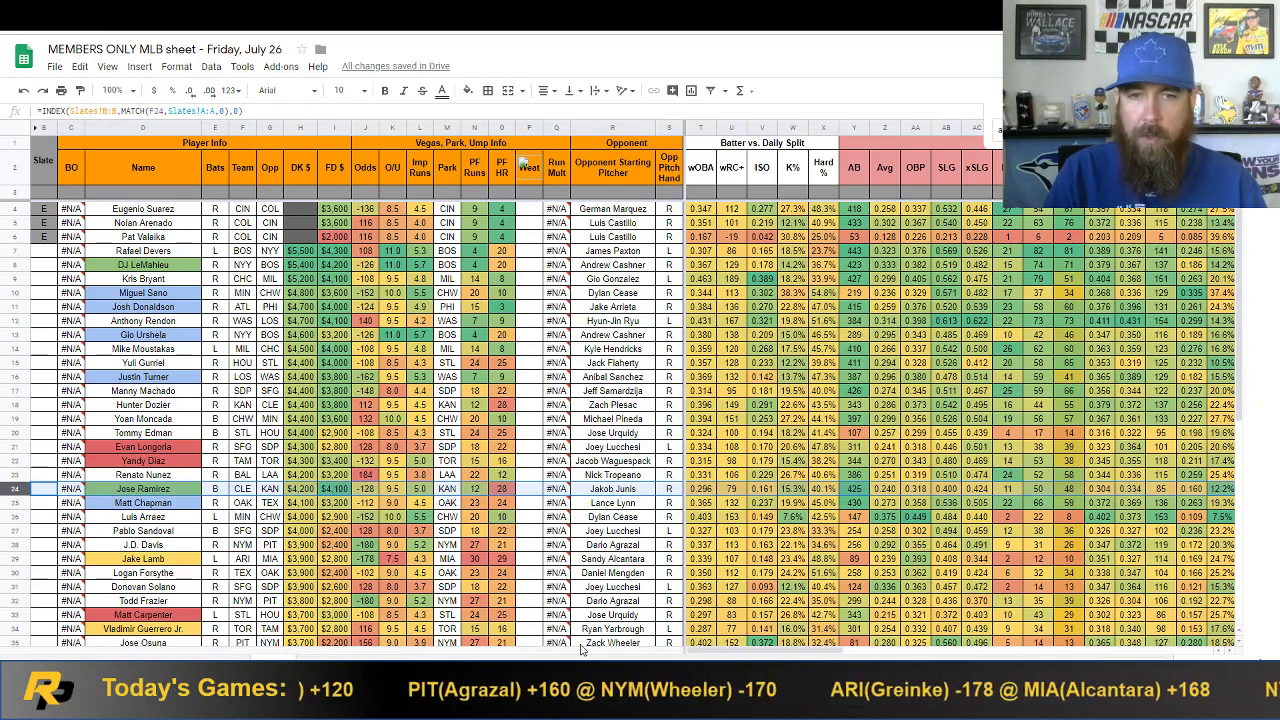
pyautogui.moveTo(686, 655); pyautogui.dragTo(1026, 655)
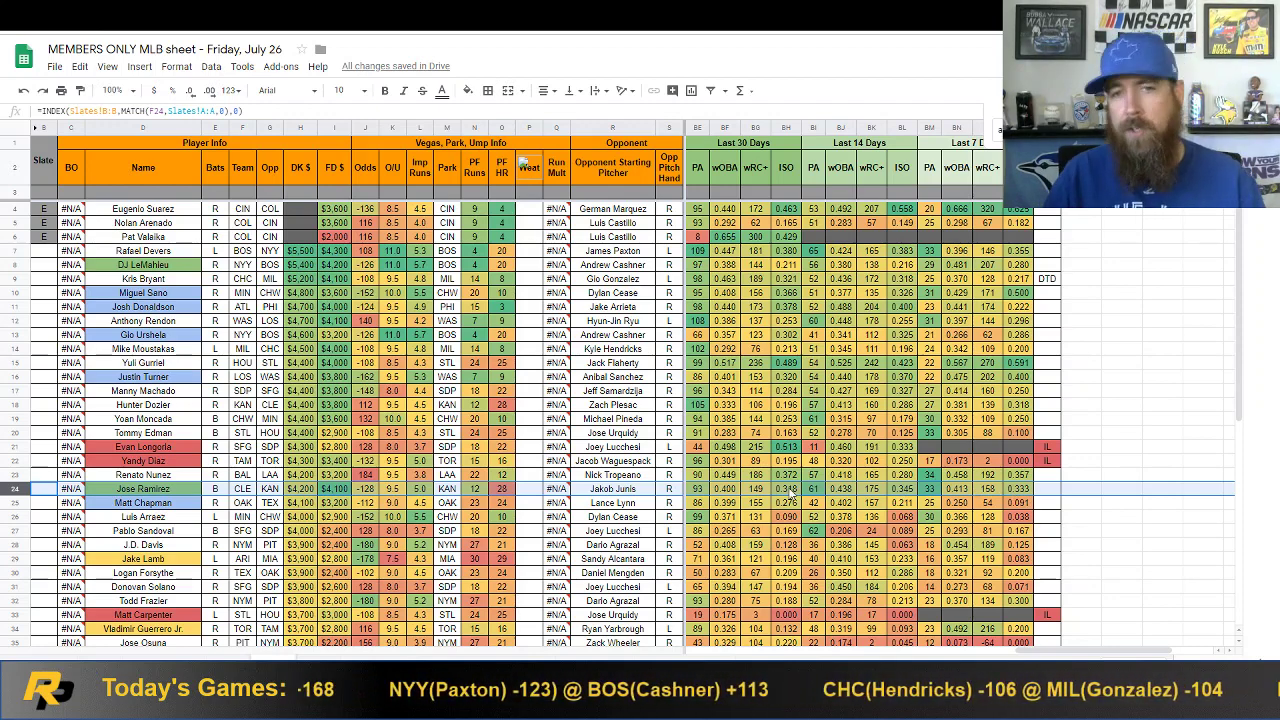
pyautogui.hscroll(-10, 888, 617)
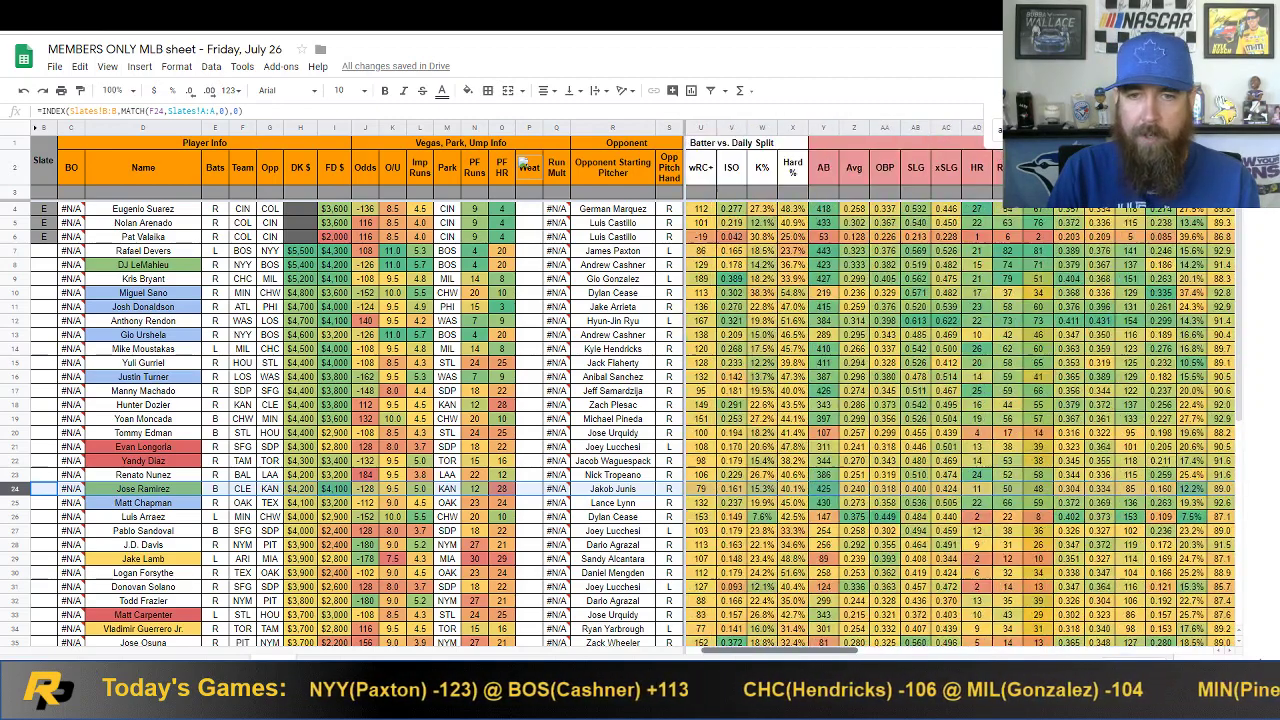
pyautogui.hscroll(-1, 700, 630)
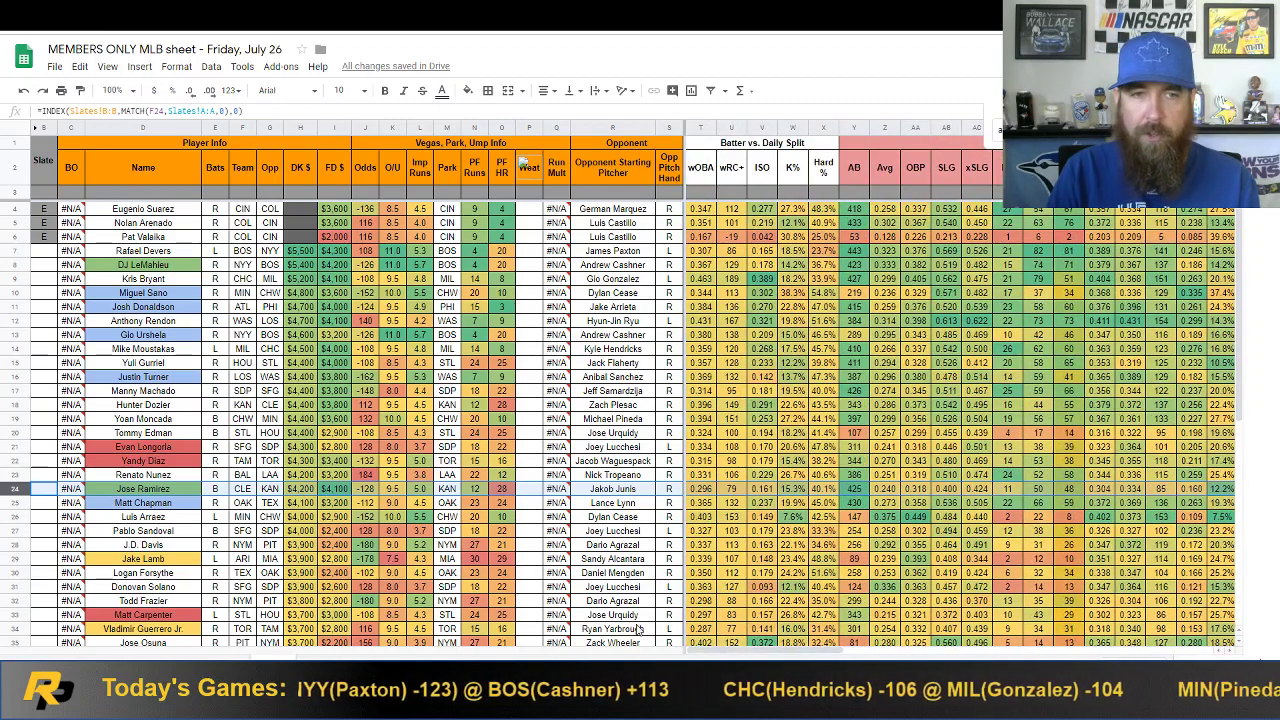
# Look over the rows of Jake Lamb and Vladimir Guerrero Jr. in the third basemen list.
pyautogui.click(14, 560)
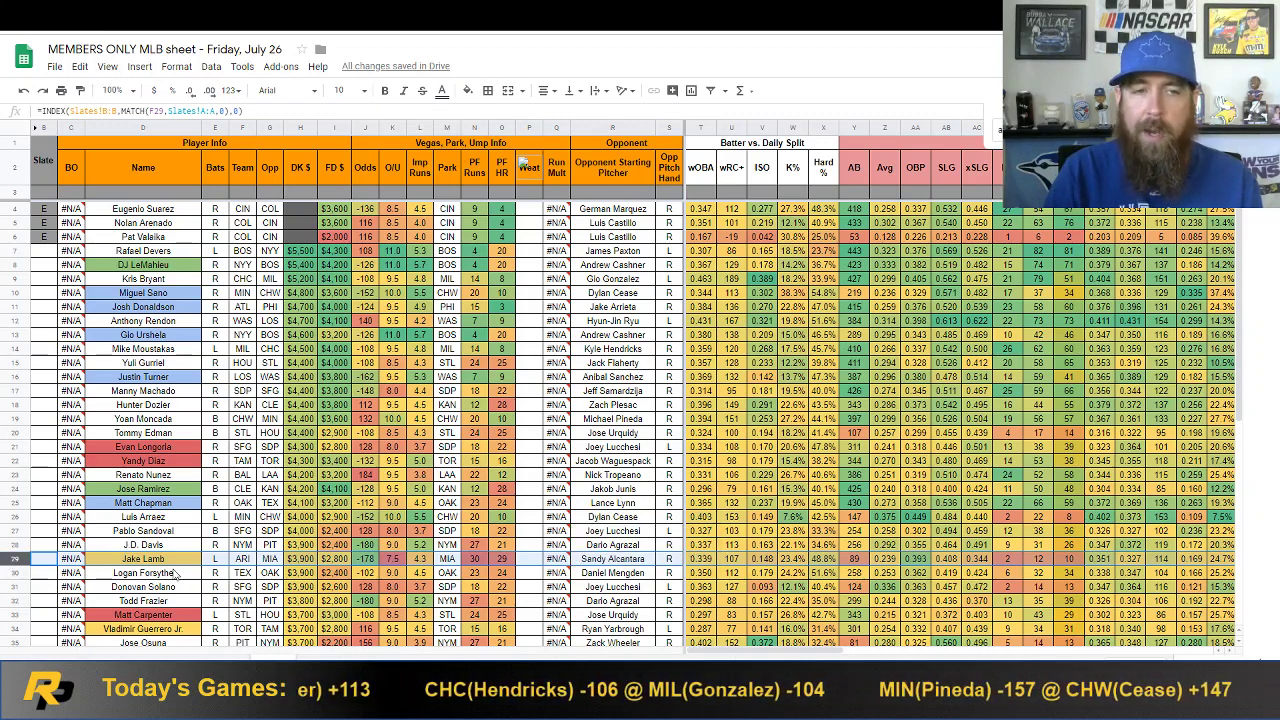
pyautogui.scroll(-2, 176, 572)
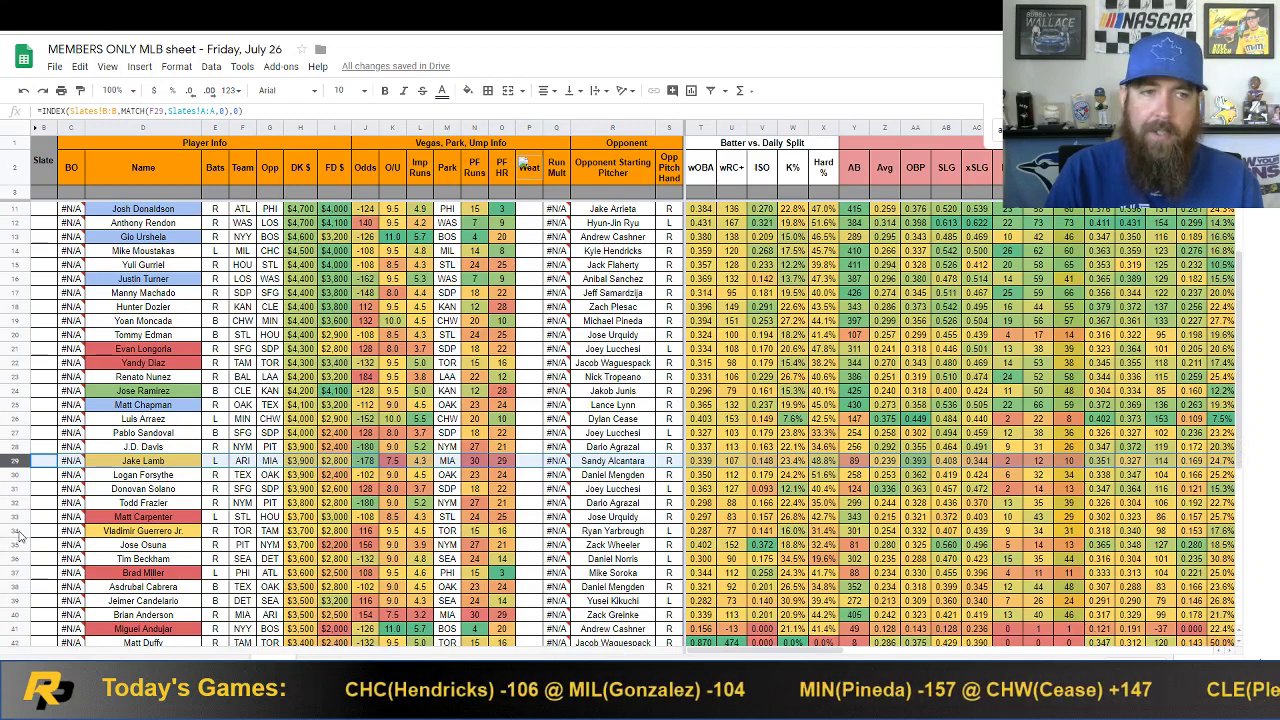
pyautogui.click(18, 533)
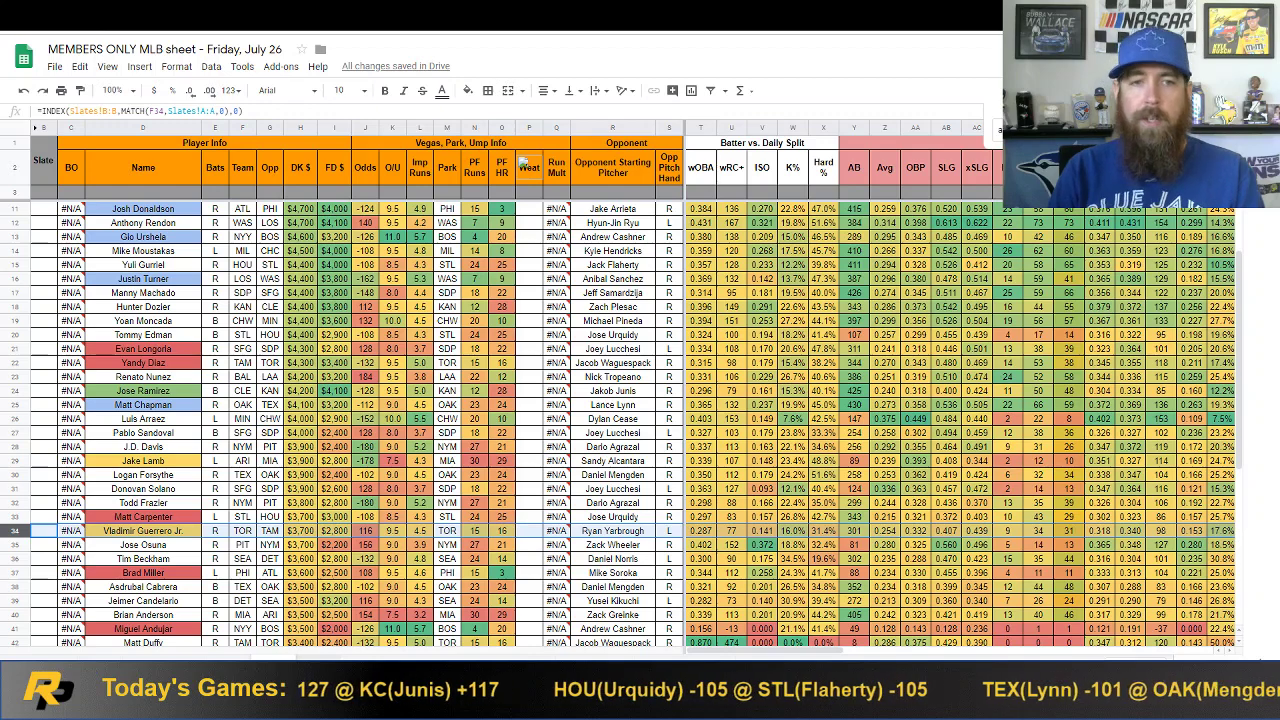
# Switch to the shortstops sheet and examine the rows of Javier Baez and Francisco Lindor.
pyautogui.hotkey('ctrl', 'shift', 'pagedown')
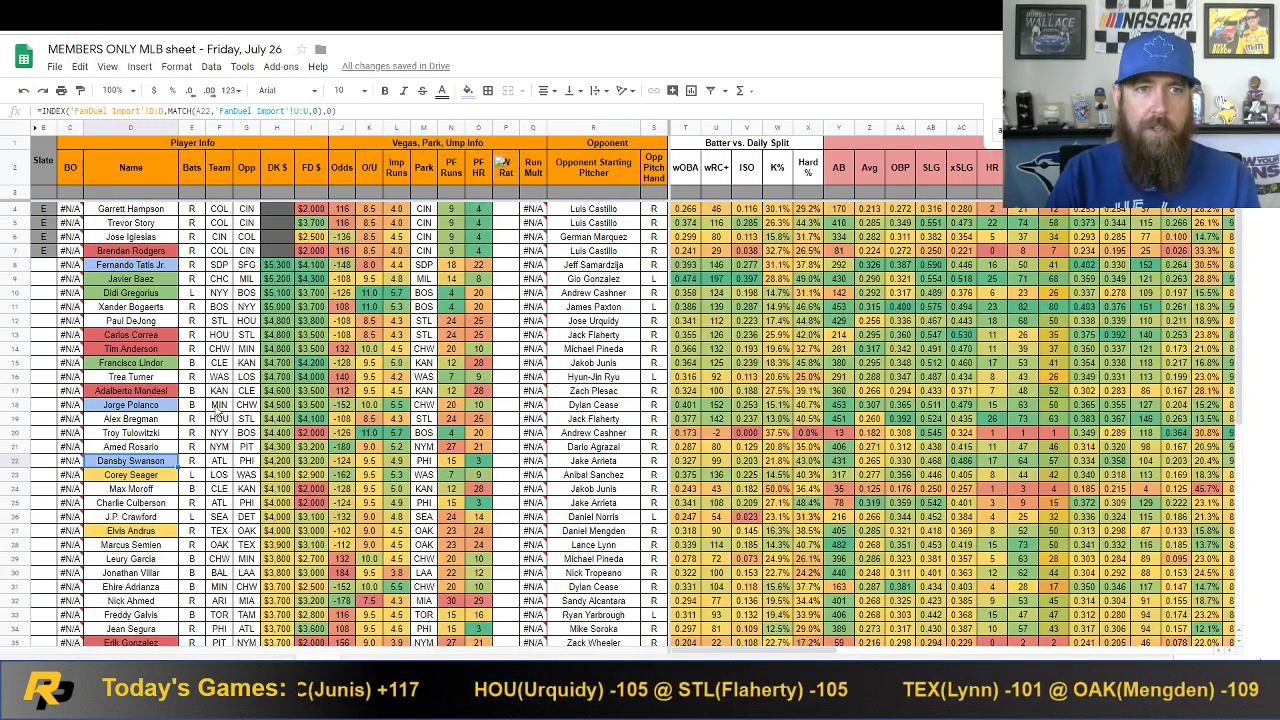
pyautogui.click(10, 279)
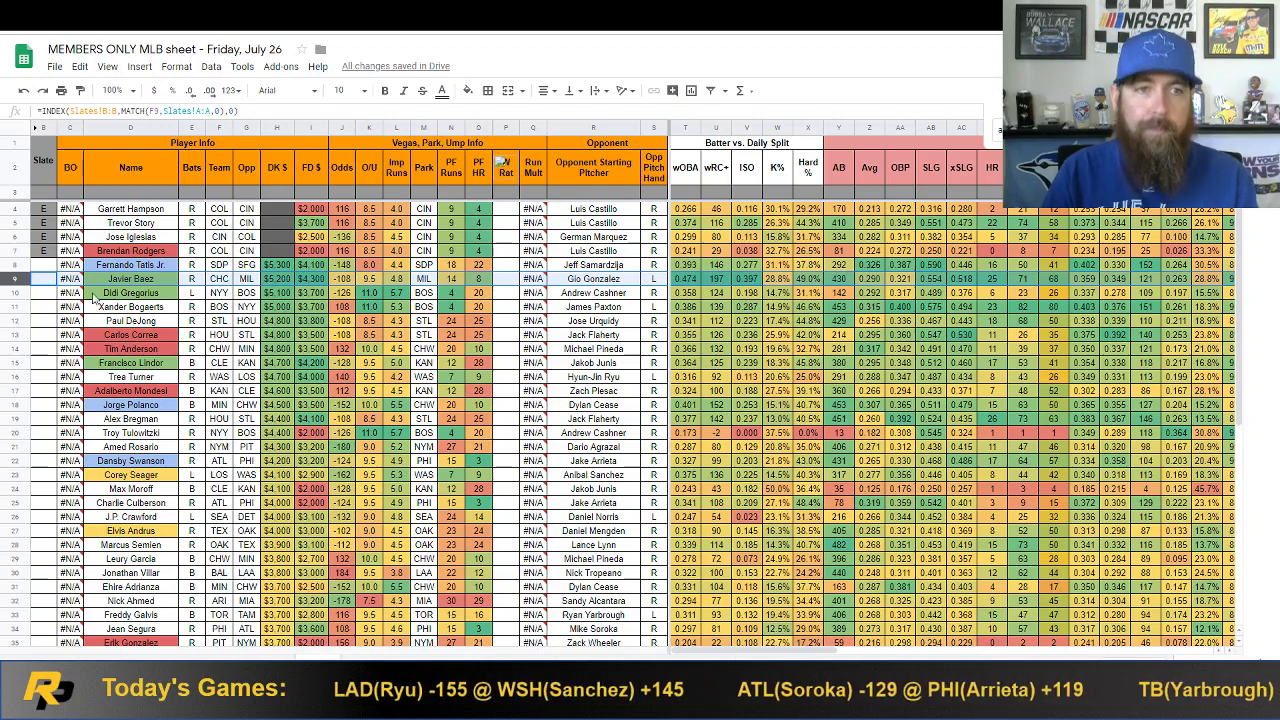
pyautogui.click(14, 363)
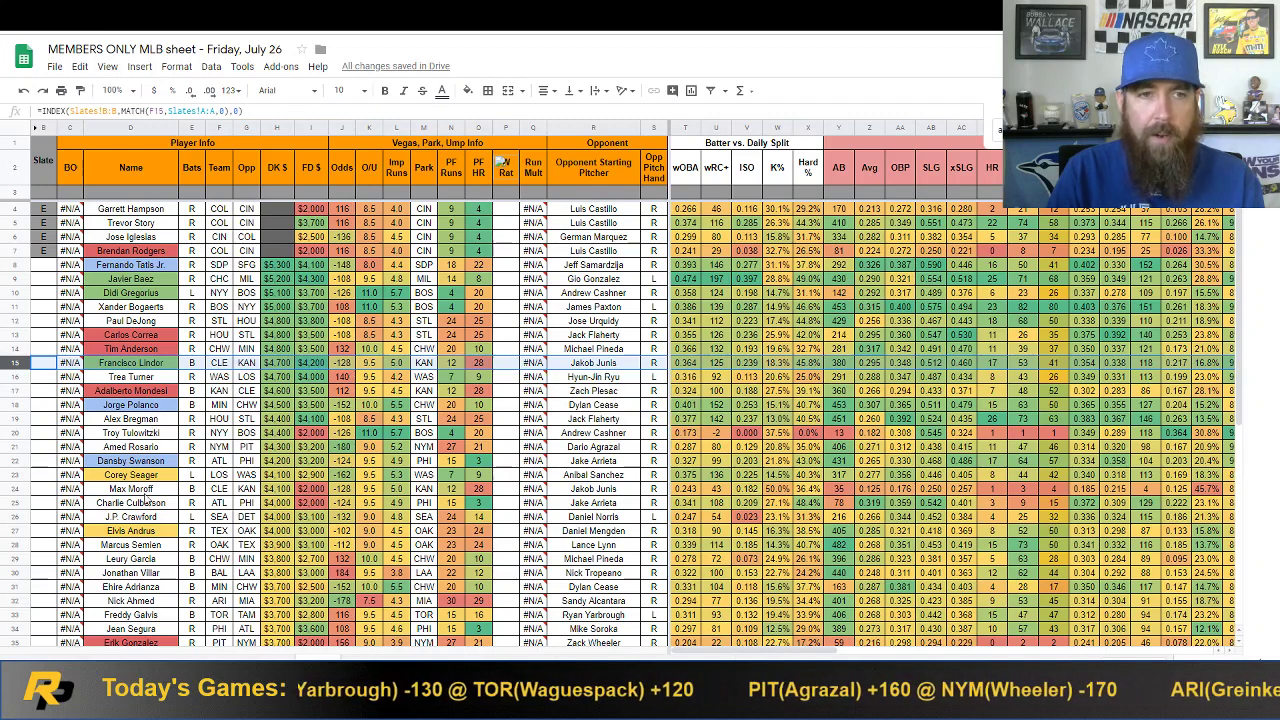
# Examine Corey Seager's row, including his season and recent-form stats.
pyautogui.click(54, 477)
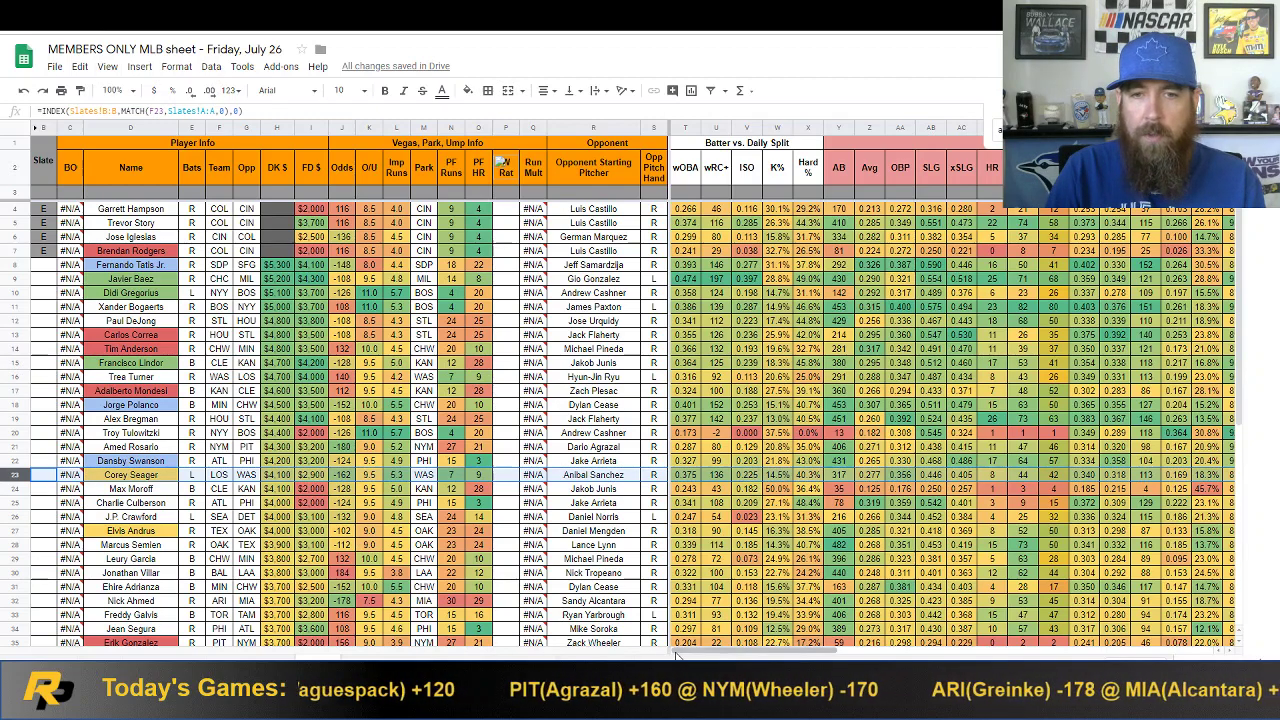
pyautogui.moveTo(718, 652); pyautogui.dragTo(972, 655)
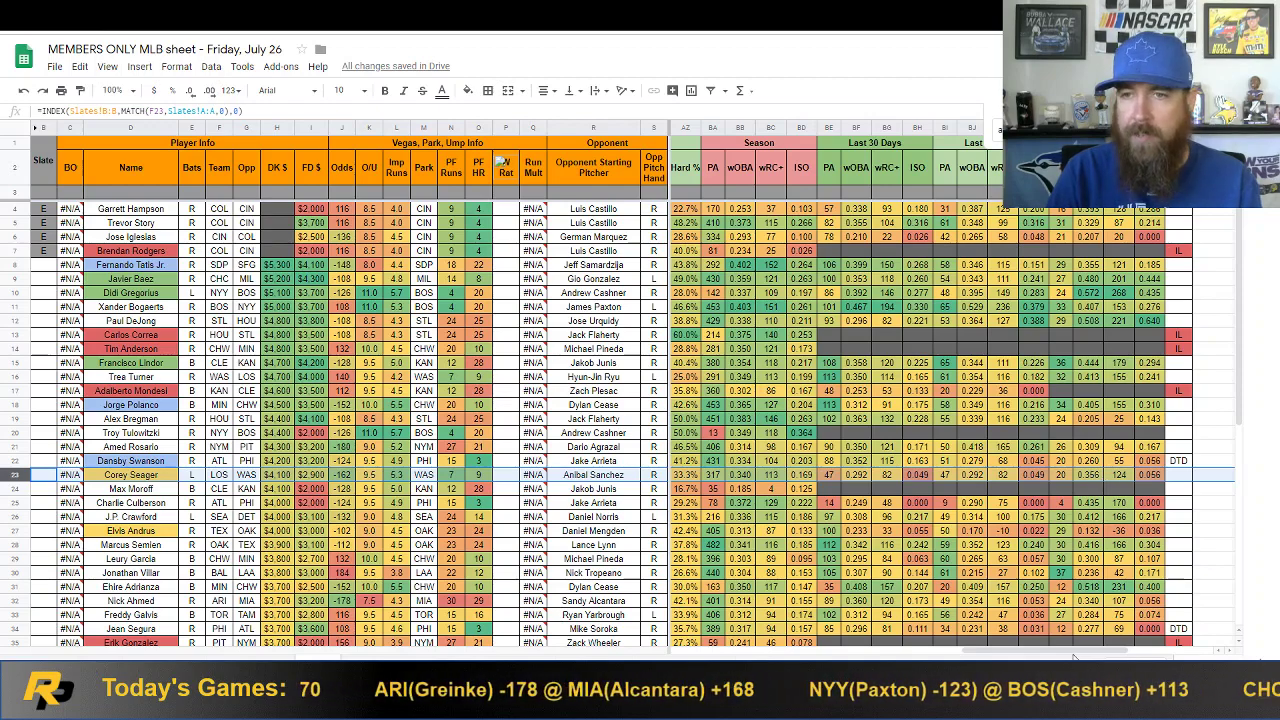
pyautogui.moveTo(1075, 655); pyautogui.dragTo(704, 648)
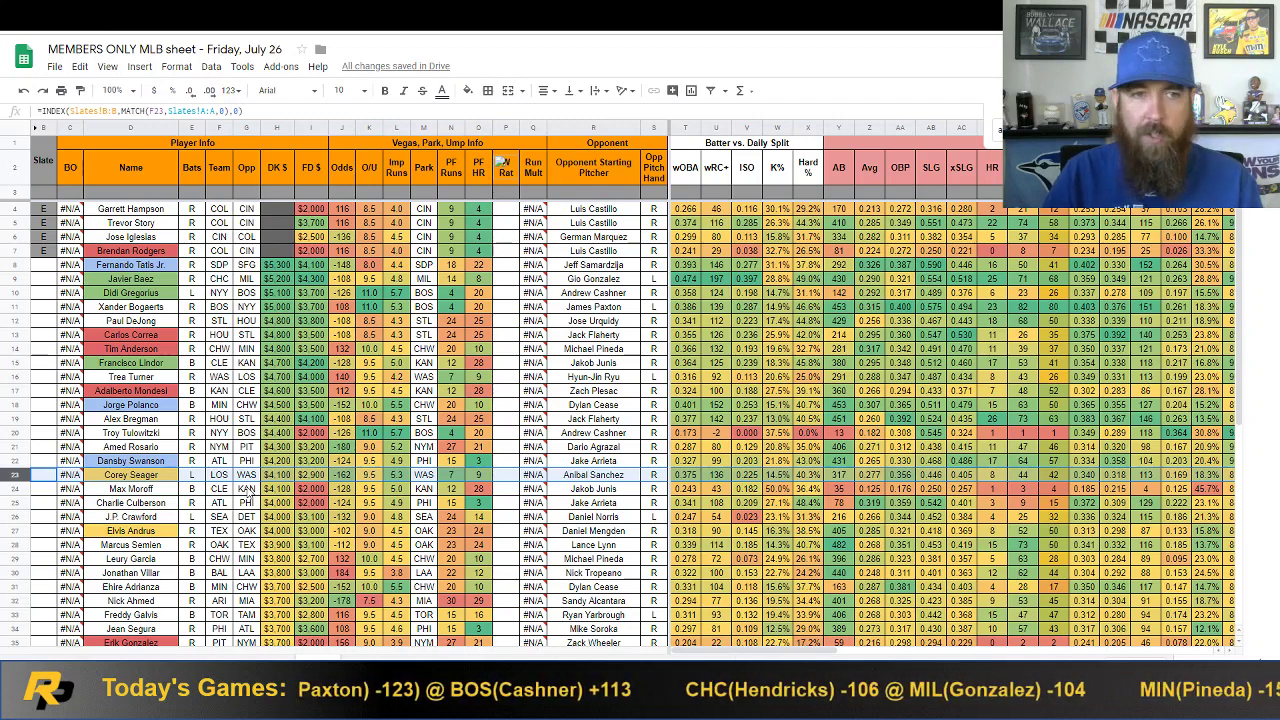
# Examine Elvis Andrus's row, and switch to the outfielders sheet to review the top-priced hitters from Christian Yelich to Aaron Judge.
pyautogui.click(26, 529)
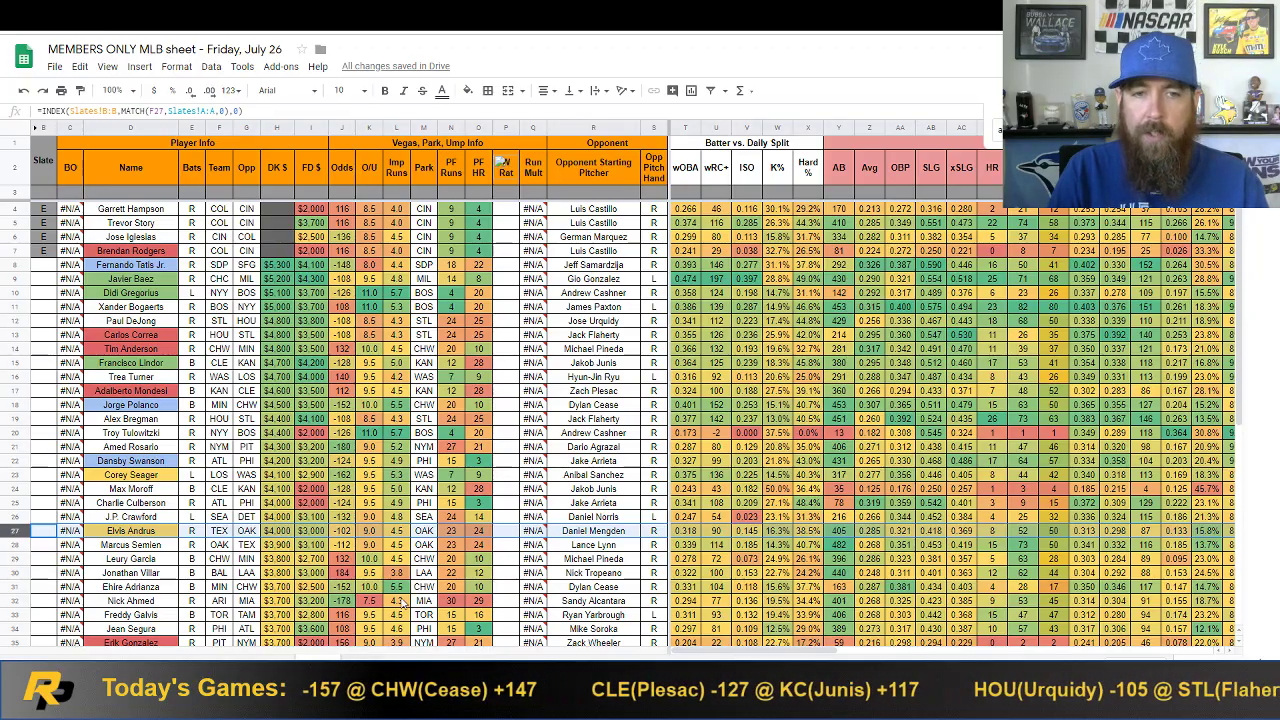
pyautogui.hotkey('ctrl', 'shift', 'pagedown')
pyautogui.scroll(15, 405, 599)
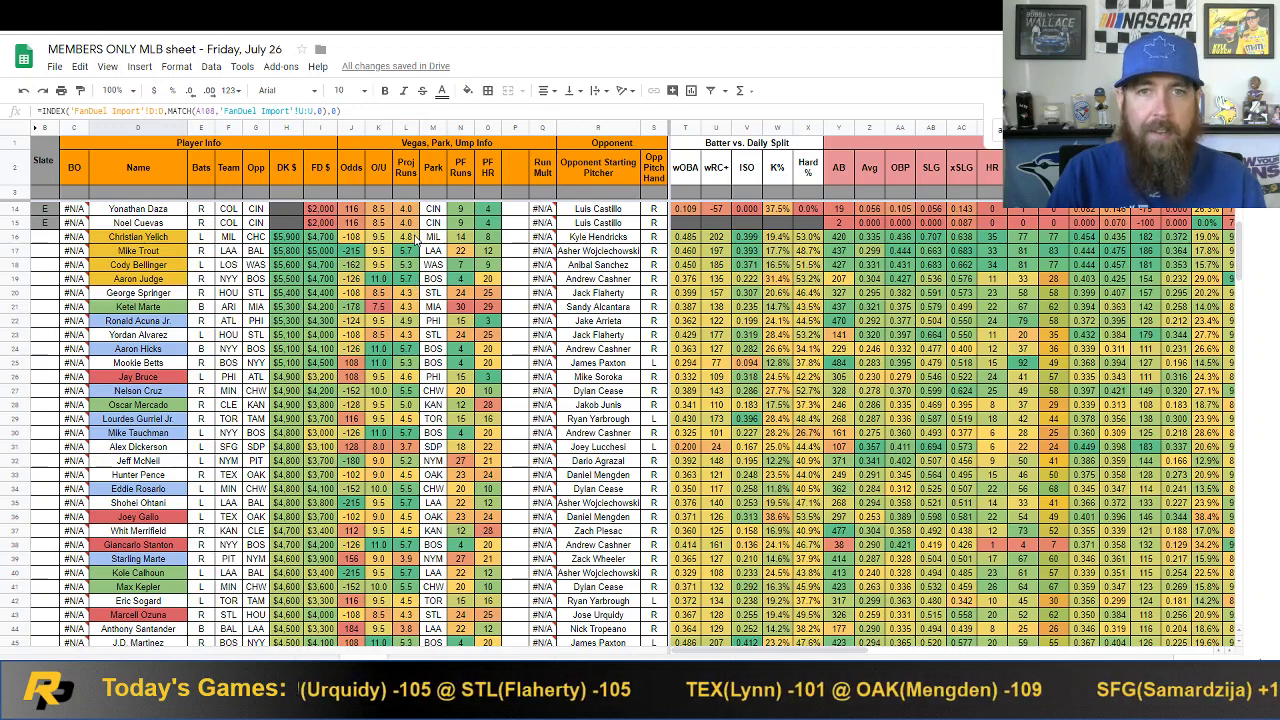
pyautogui.click(612, 280)
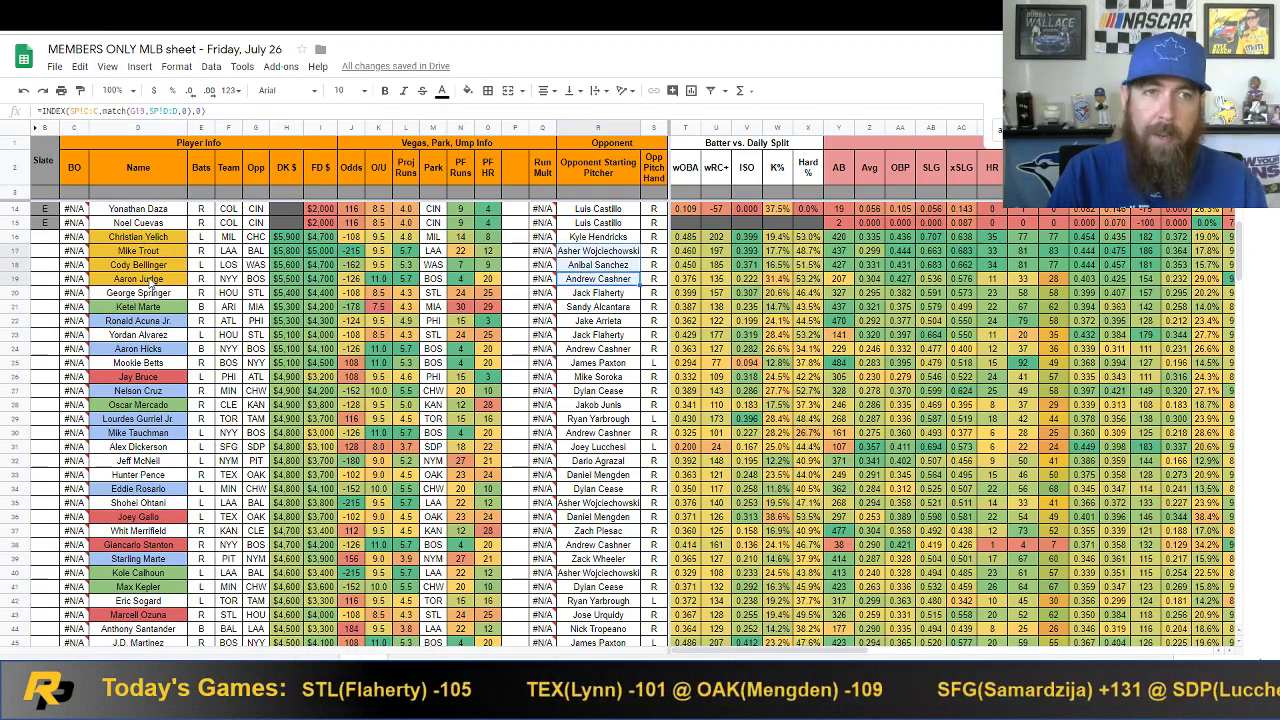
pyautogui.click(150, 237)
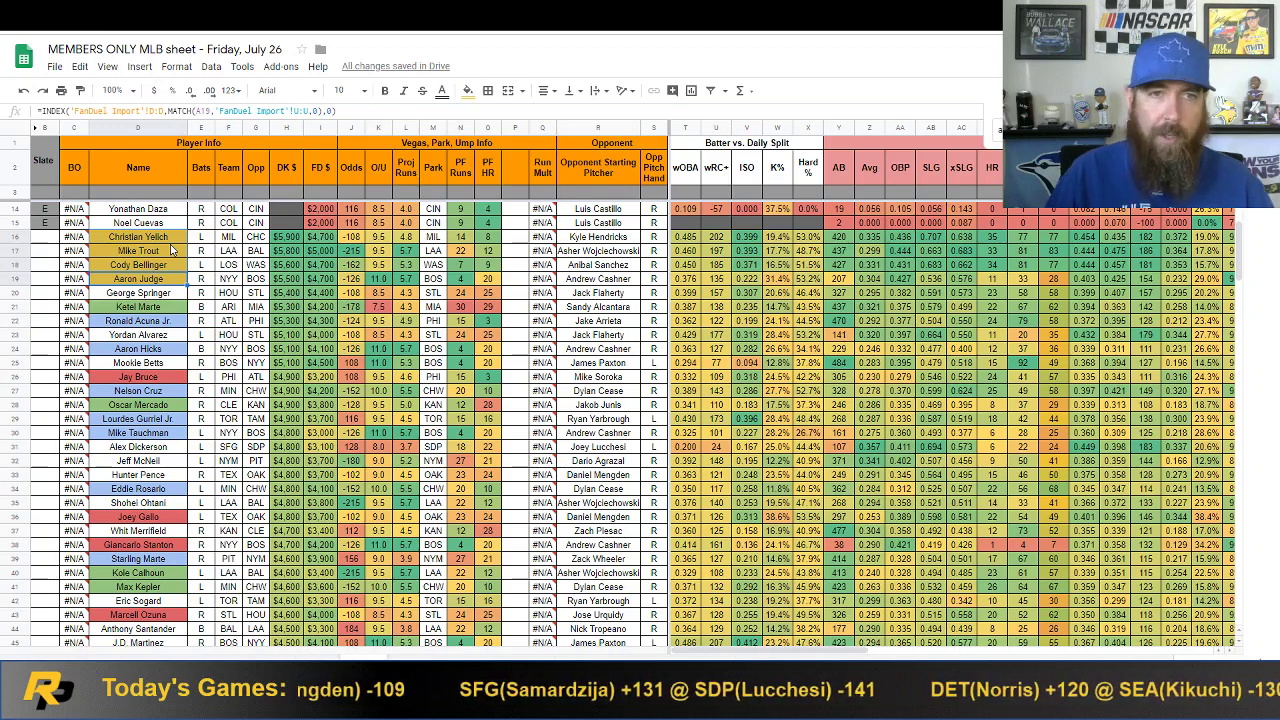
# Examine the outfielder rows of Ketel Marte and Oscar Mercado, including Mercado's home run park factor.
pyautogui.click(22, 304)
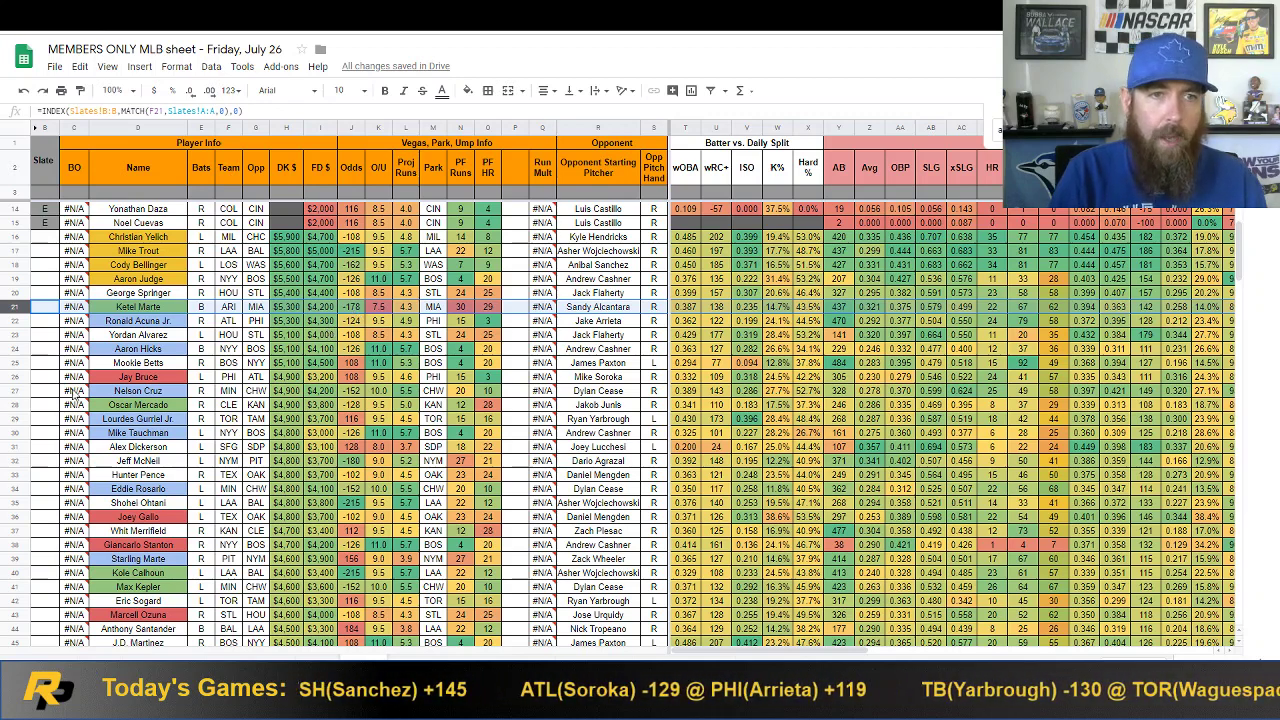
pyautogui.moveTo(70, 408)
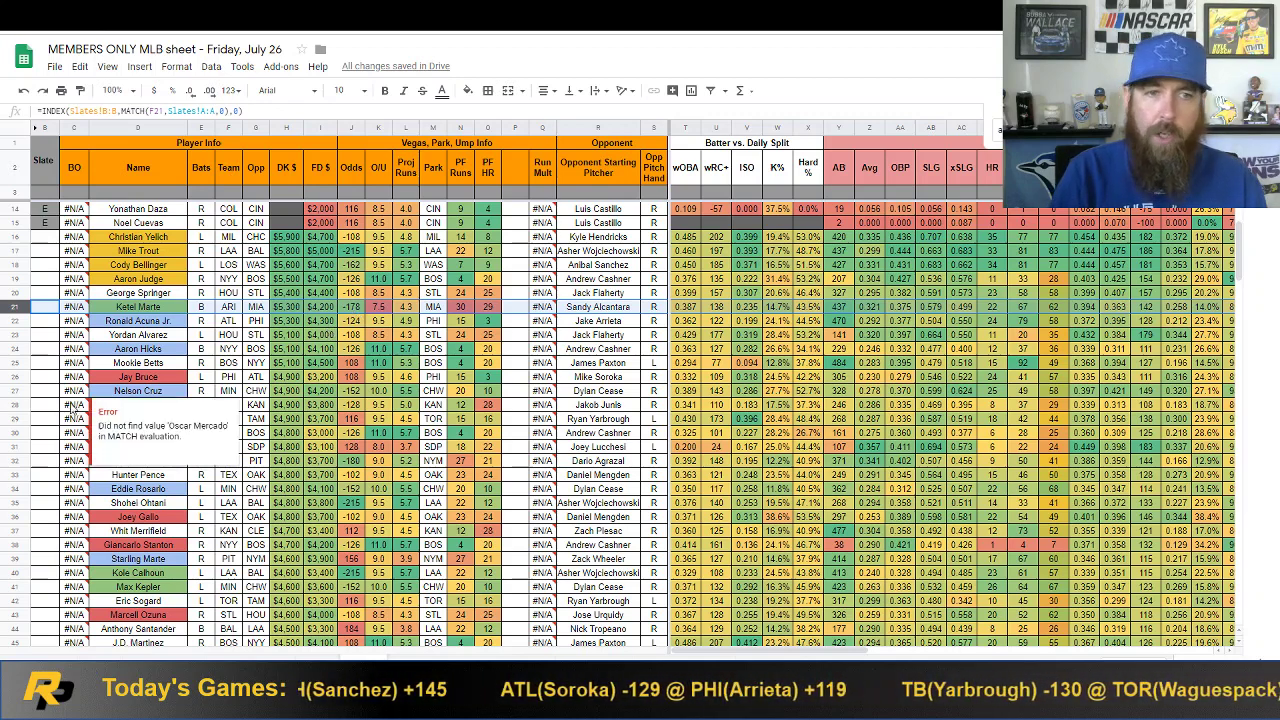
pyautogui.click(18, 409)
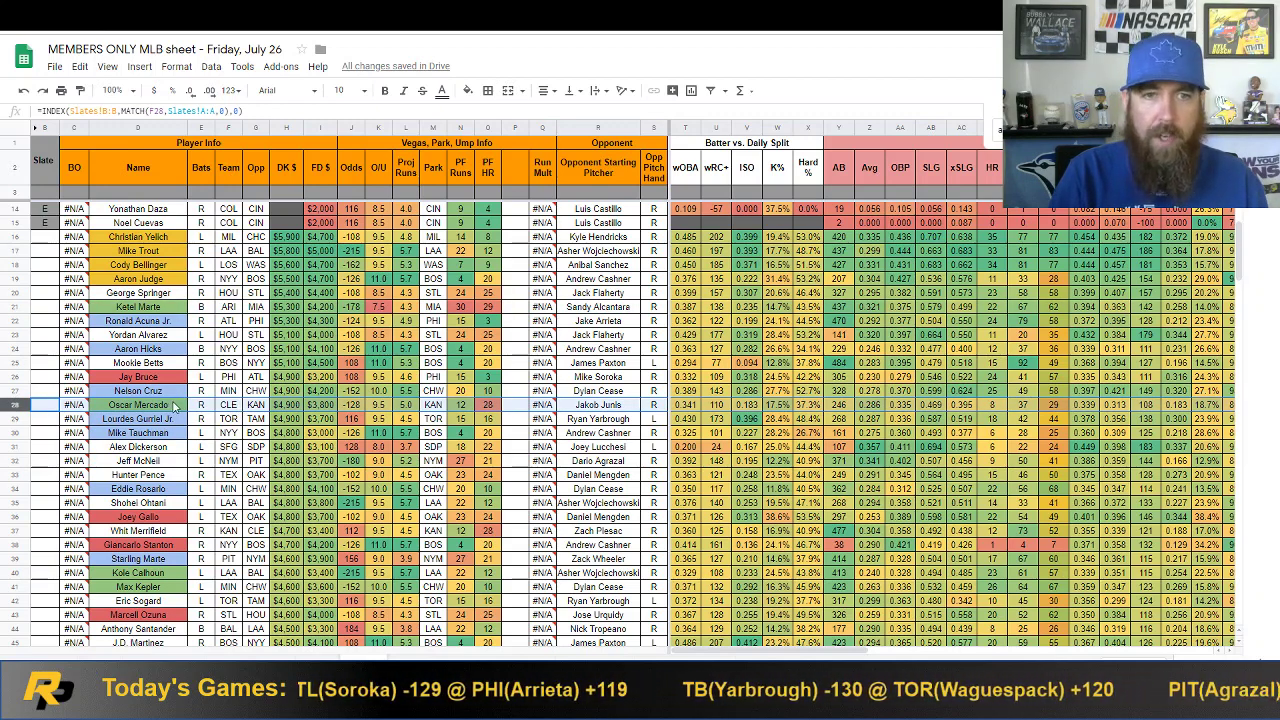
pyautogui.click(496, 408)
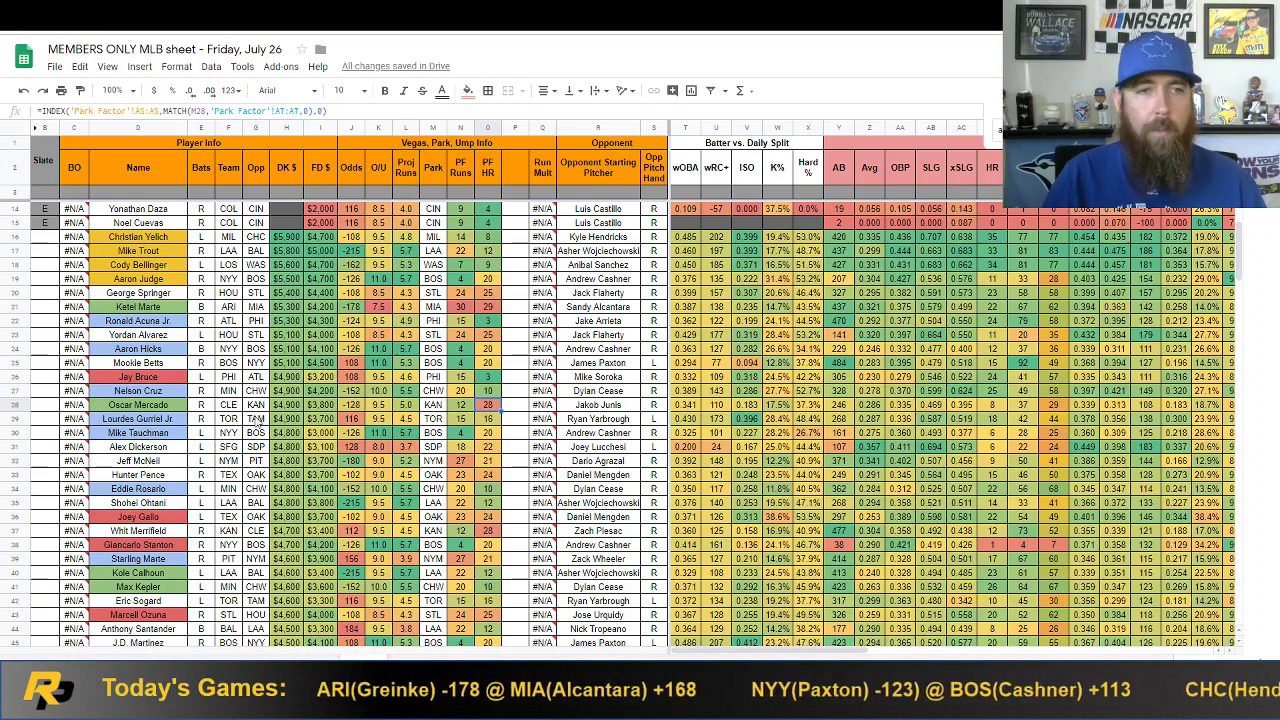
# Examine Kole Calhoun's row, including his season and recent-form stats.
pyautogui.scroll(-3, 212, 362)
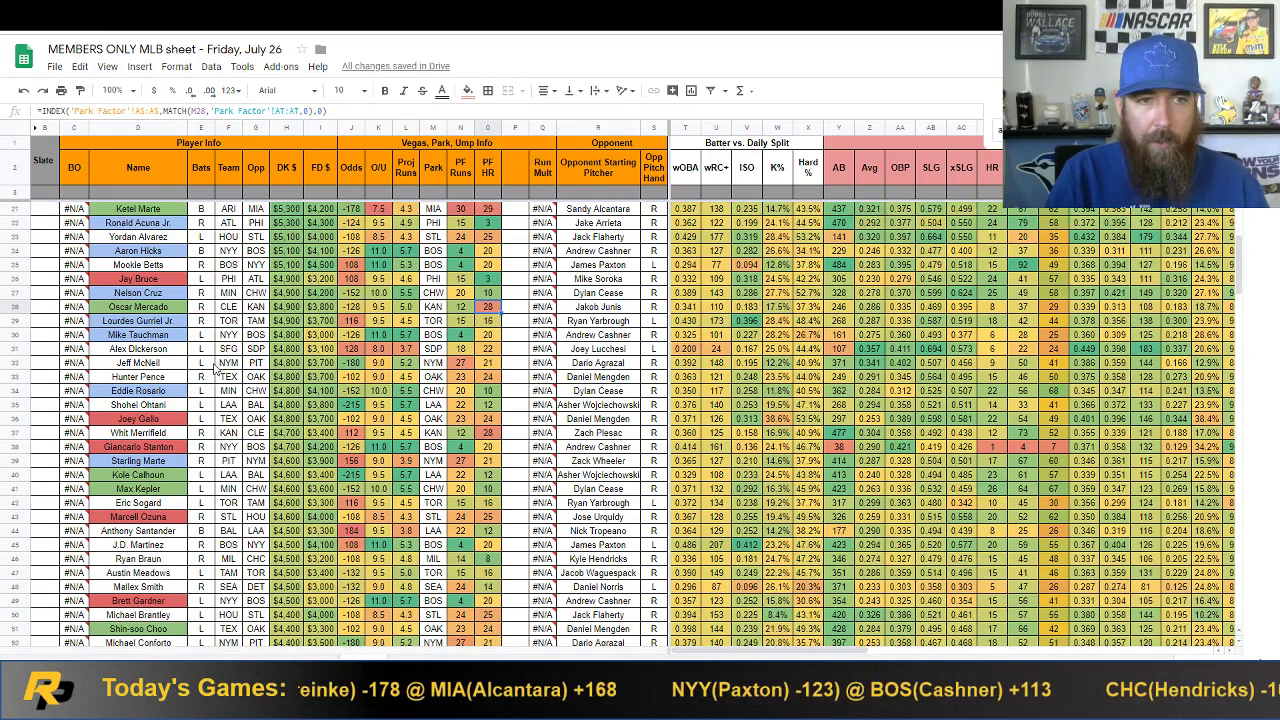
pyautogui.click(40, 334)
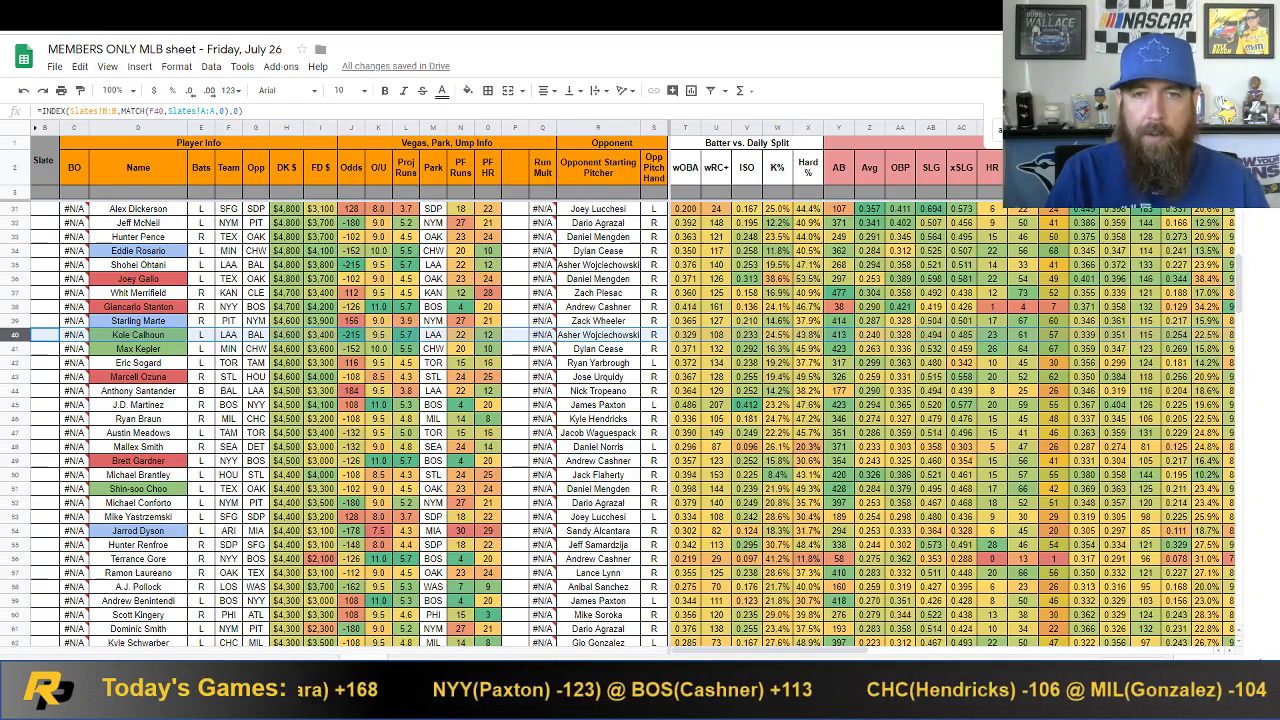
pyautogui.moveTo(855, 653); pyautogui.dragTo(1177, 633)
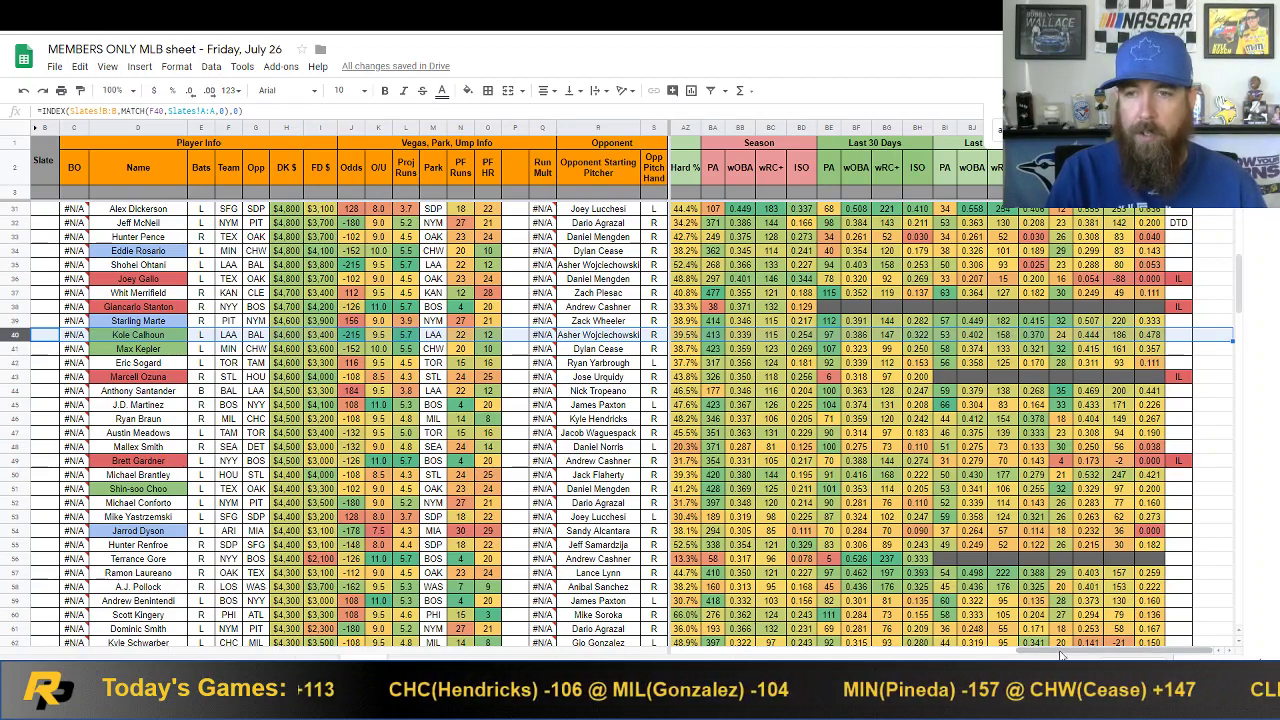
pyautogui.click(878, 650)
pyautogui.click(878, 650)
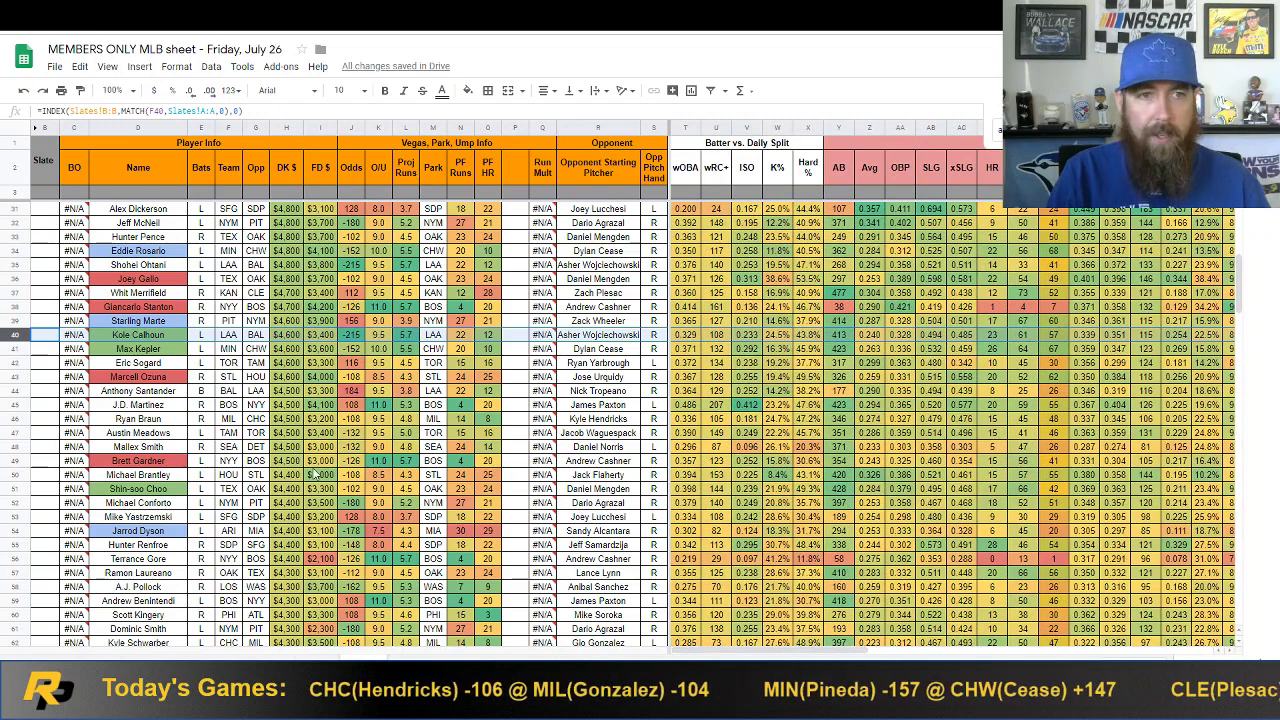
# Look over the rows of Max Kepler, Shin-soo Choo and Tim Locastro in the outfielders list.
pyautogui.click(17, 348)
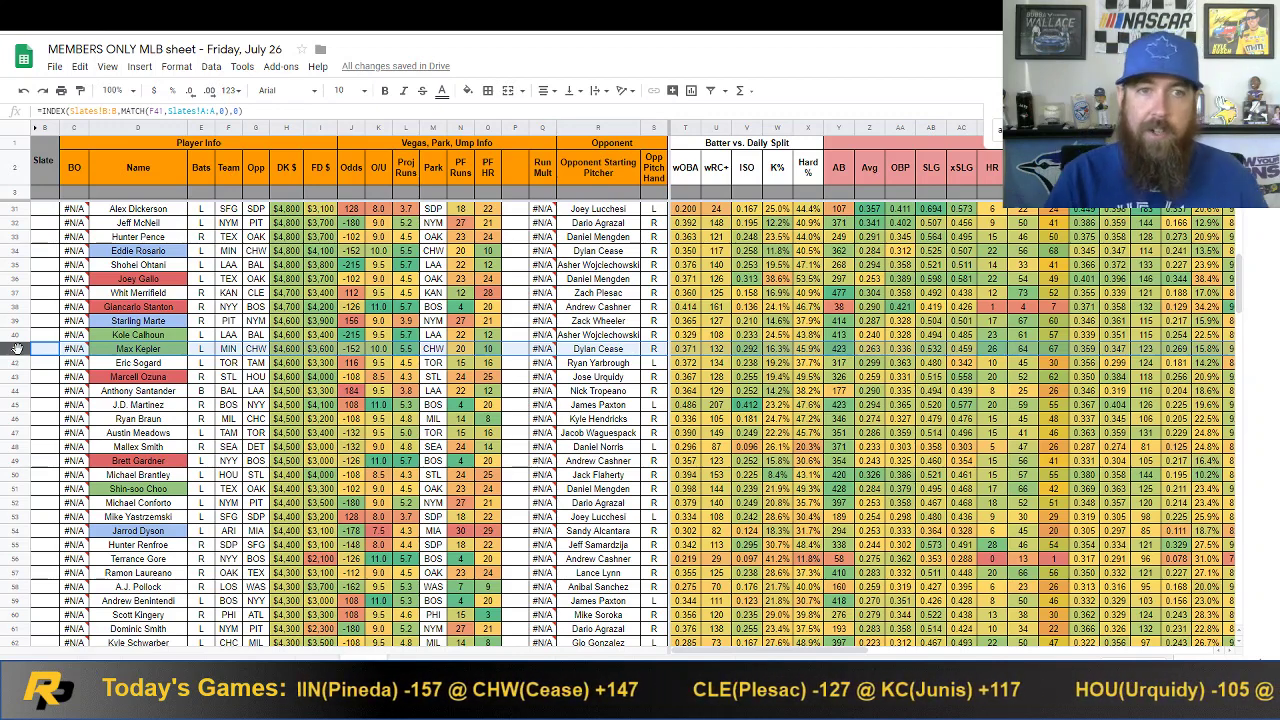
pyautogui.click(17, 489)
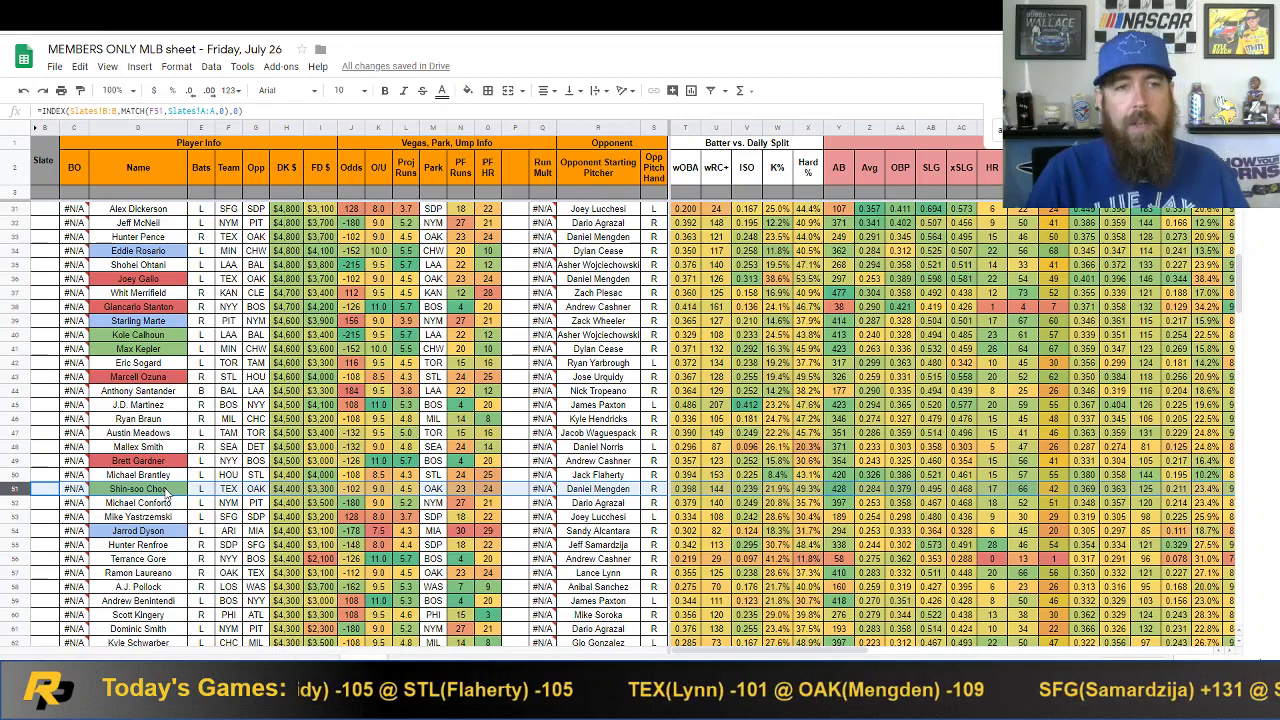
pyautogui.scroll(-10, 167, 491)
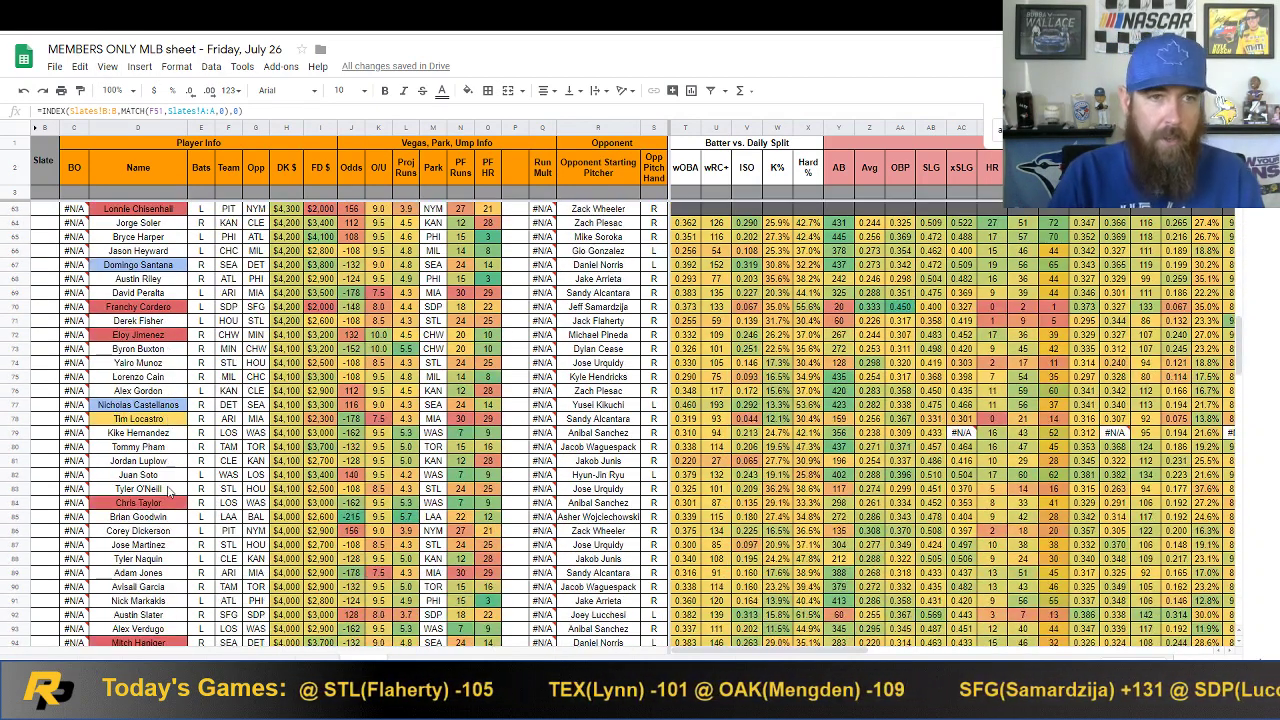
pyautogui.scroll(-2, 170, 489)
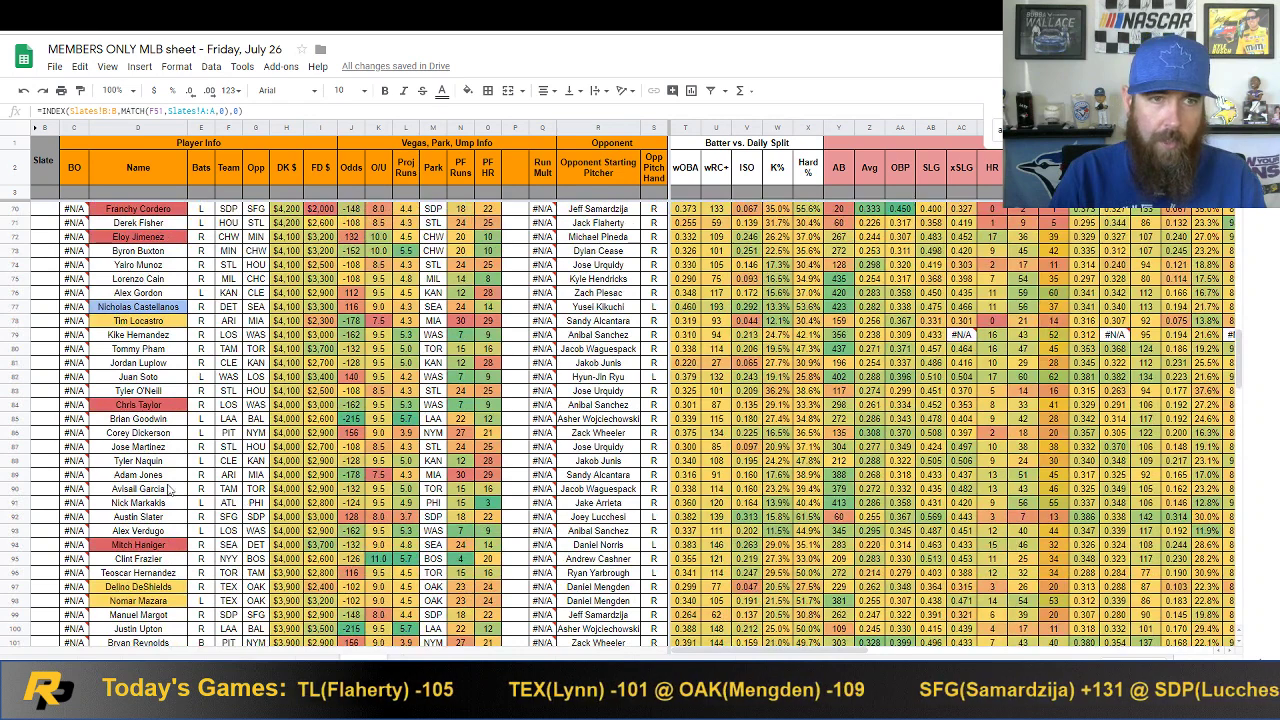
pyautogui.click(28, 322)
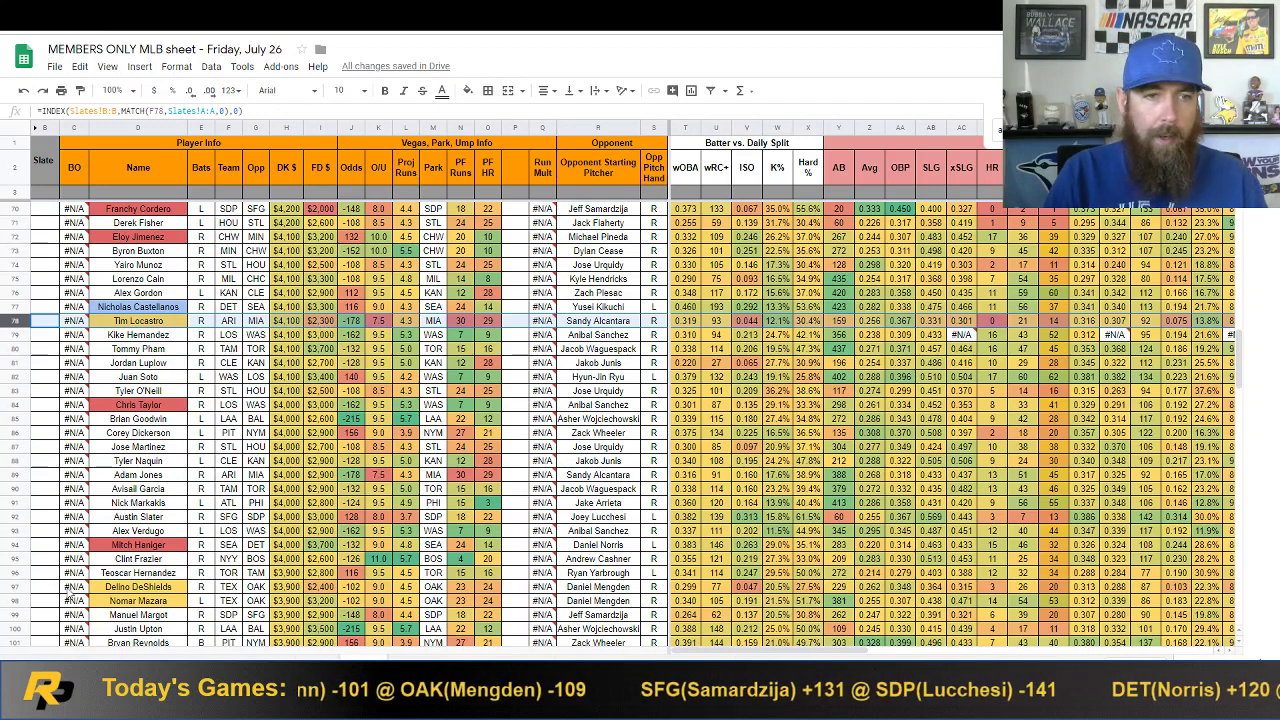
# Examine Nomar Mazara's row, including his season, last 30 days and shorter recent-form stats.
pyautogui.scroll(-3, 228, 505)
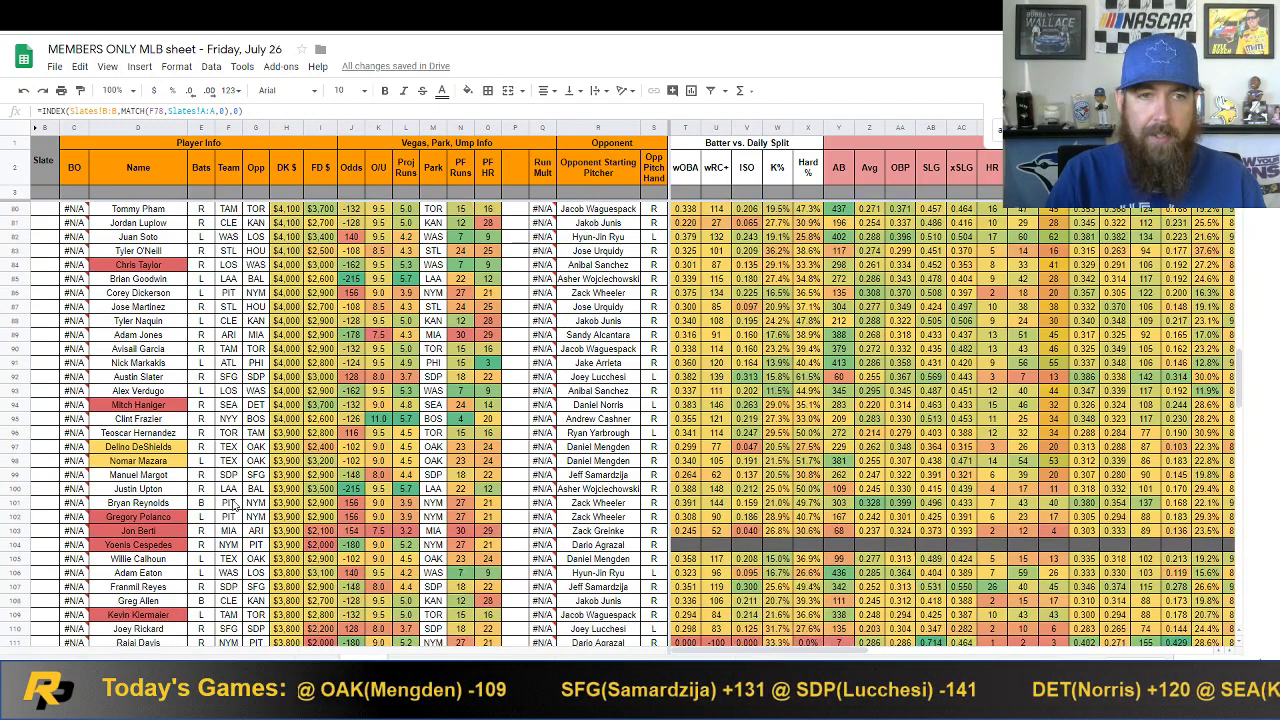
pyautogui.click(16, 462)
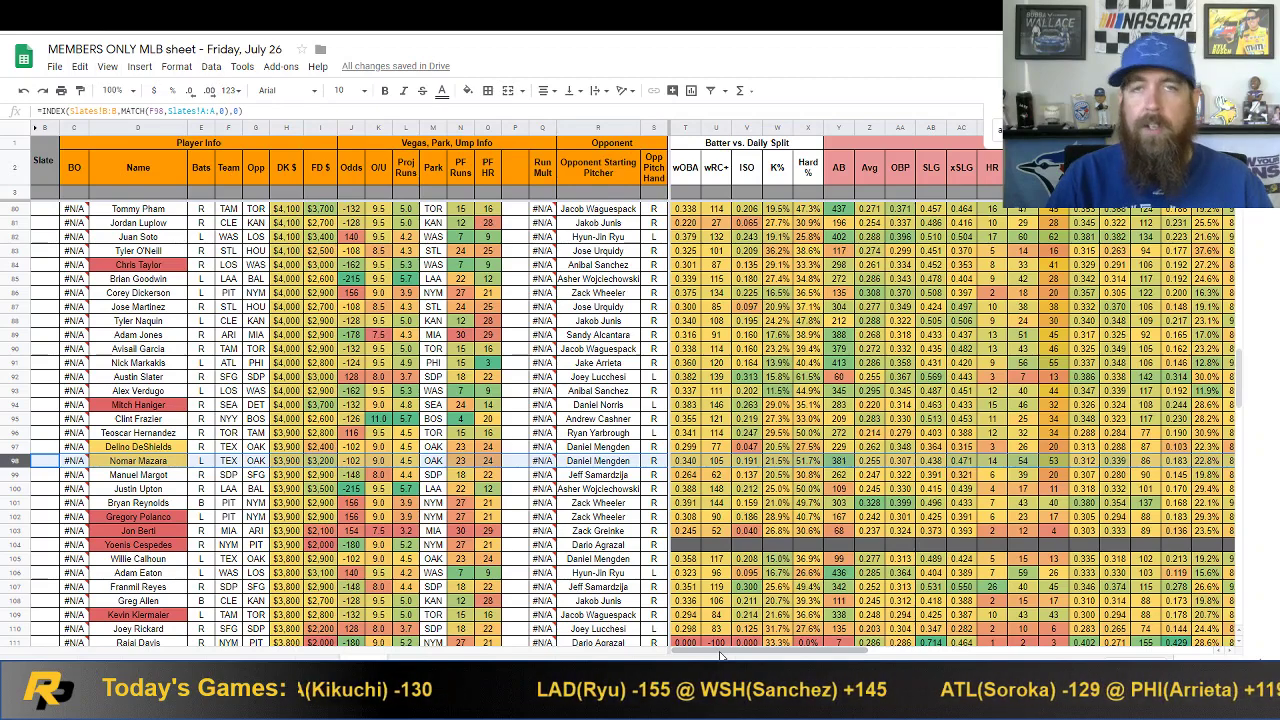
pyautogui.moveTo(720, 655); pyautogui.dragTo(1095, 646)
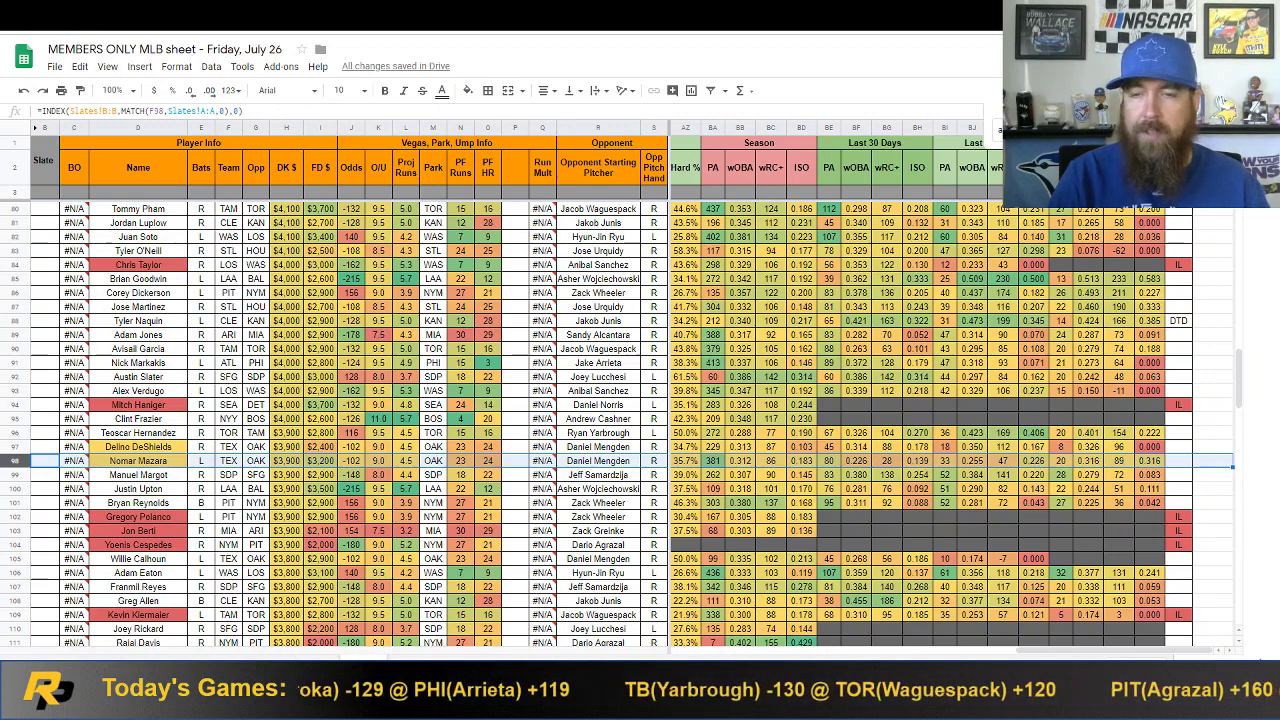
pyautogui.moveTo(1073, 652); pyautogui.dragTo(681, 648)
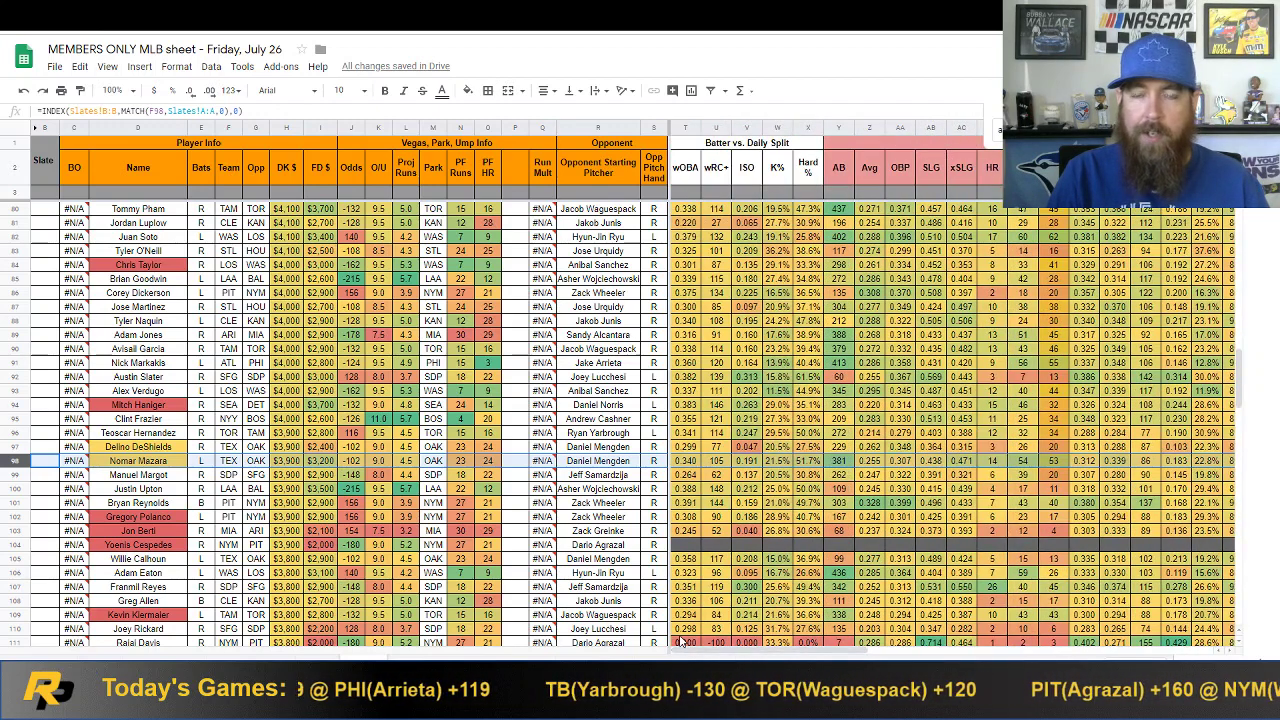
# Examine Delino DeShields's row and look back over the higher-priced outfielders.
pyautogui.click(10, 447)
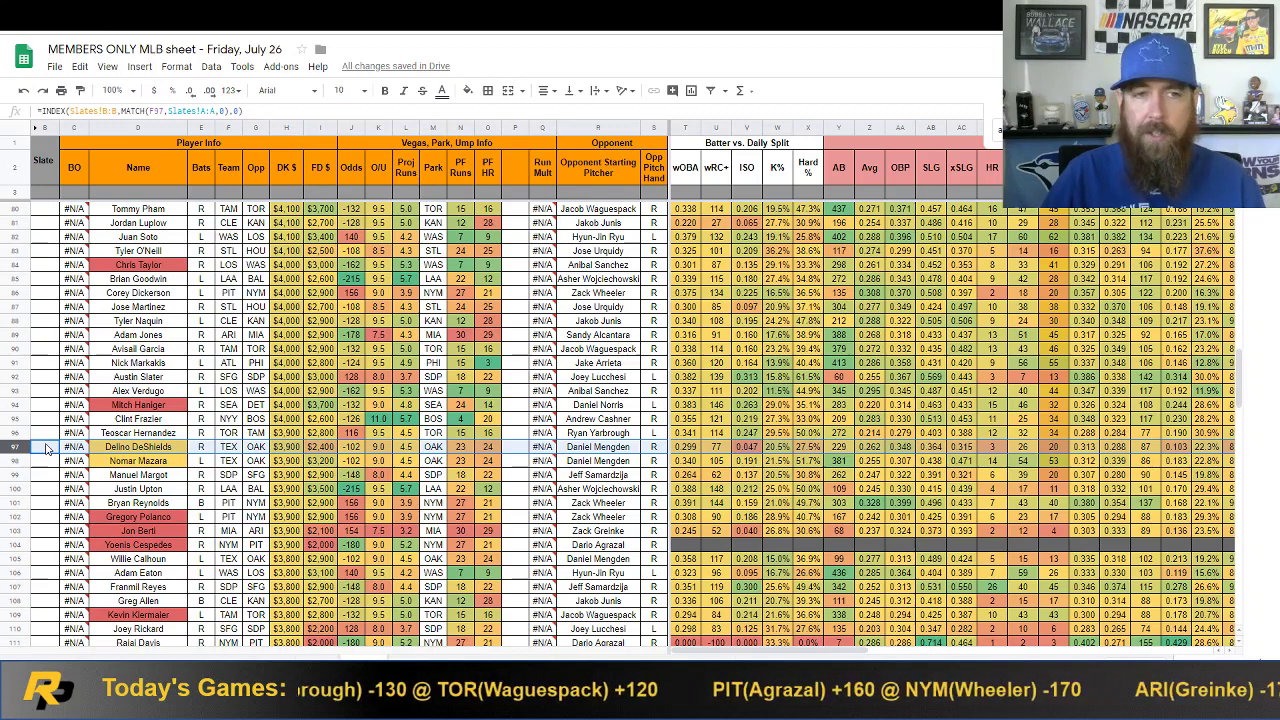
pyautogui.moveTo(80, 450)
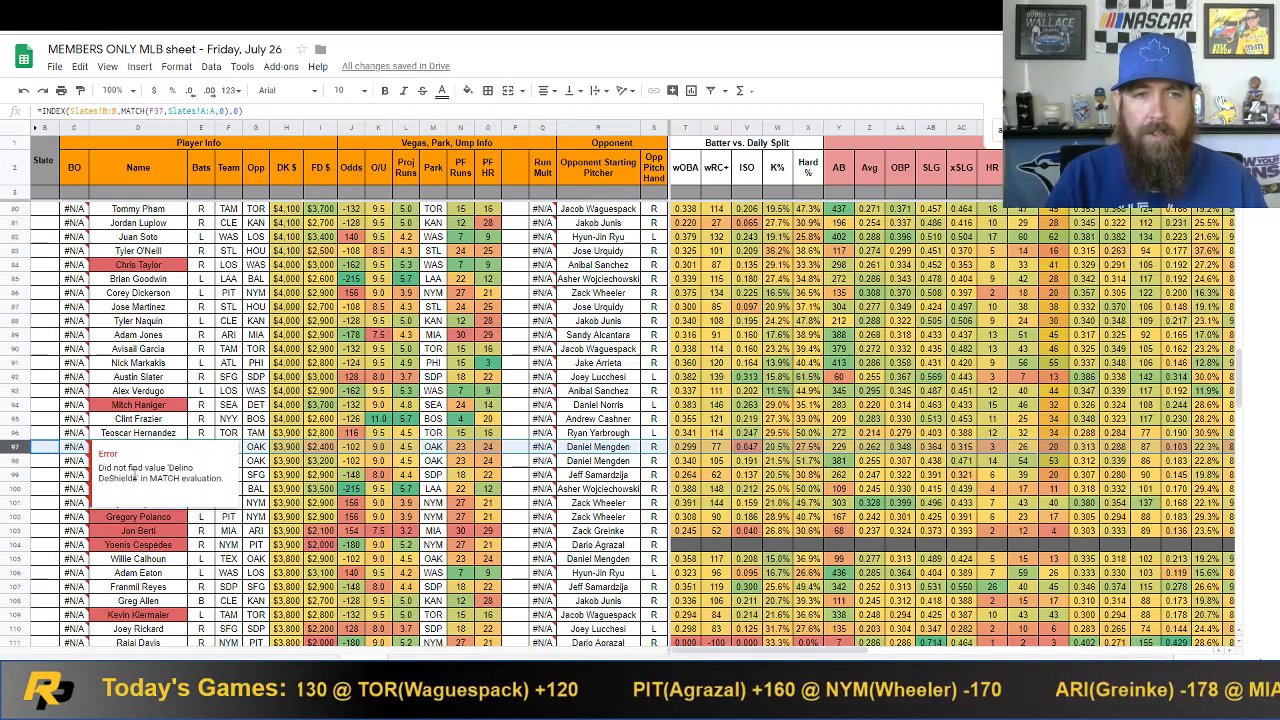
pyautogui.scroll(7, 235, 430)
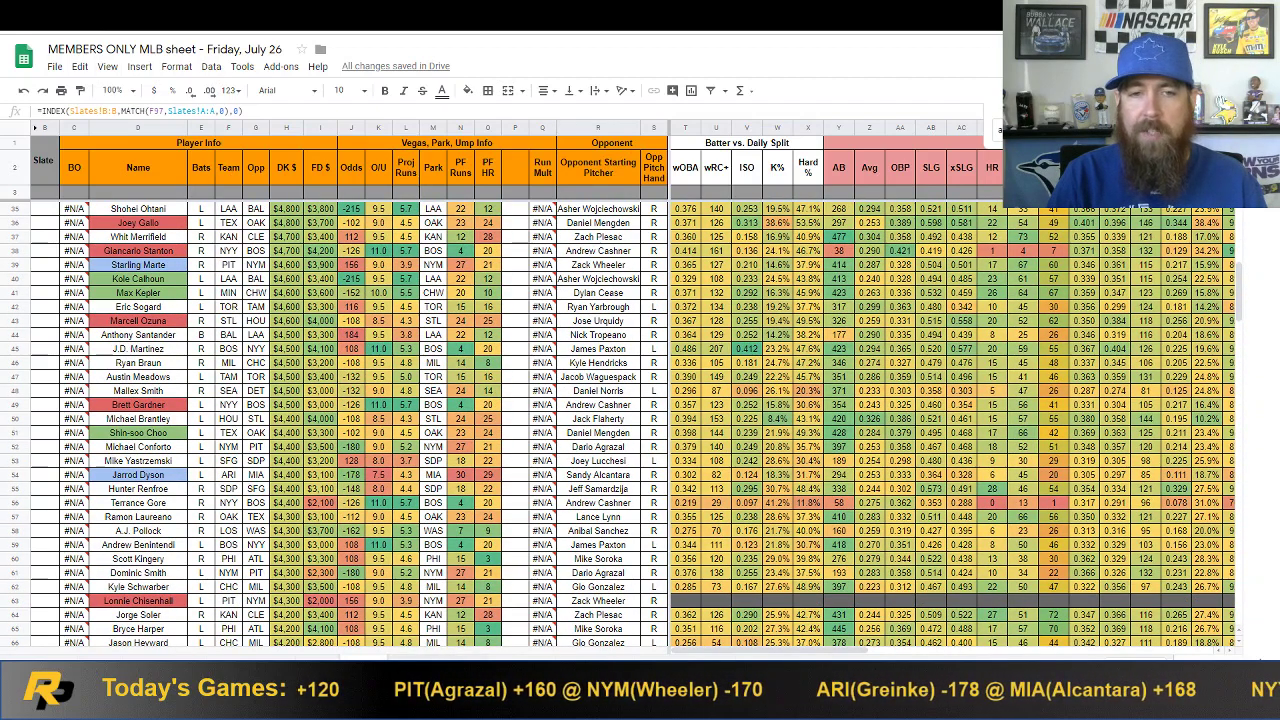
# Switch to the team hitting sheet and examine the rows of Seattle and Arizona, including Seattle's last 14 days.
pyautogui.hotkey('ctrl', 'shift', 'pageup')
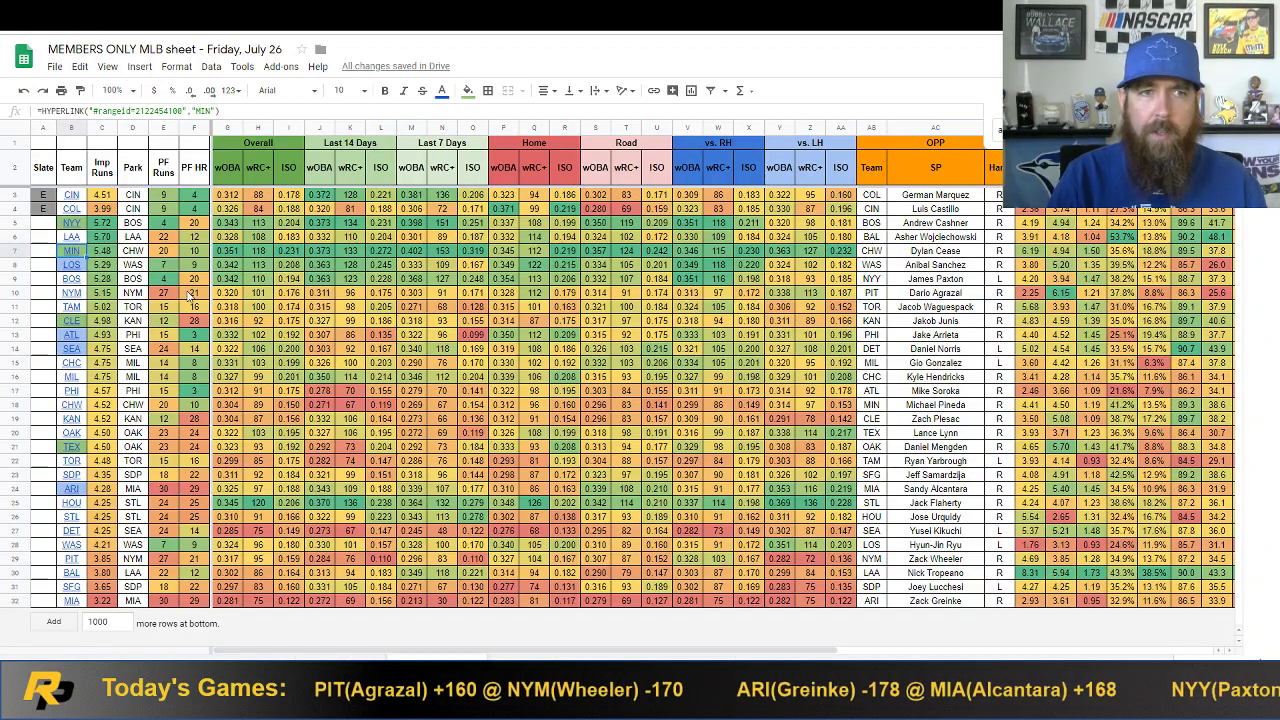
pyautogui.click(319, 350)
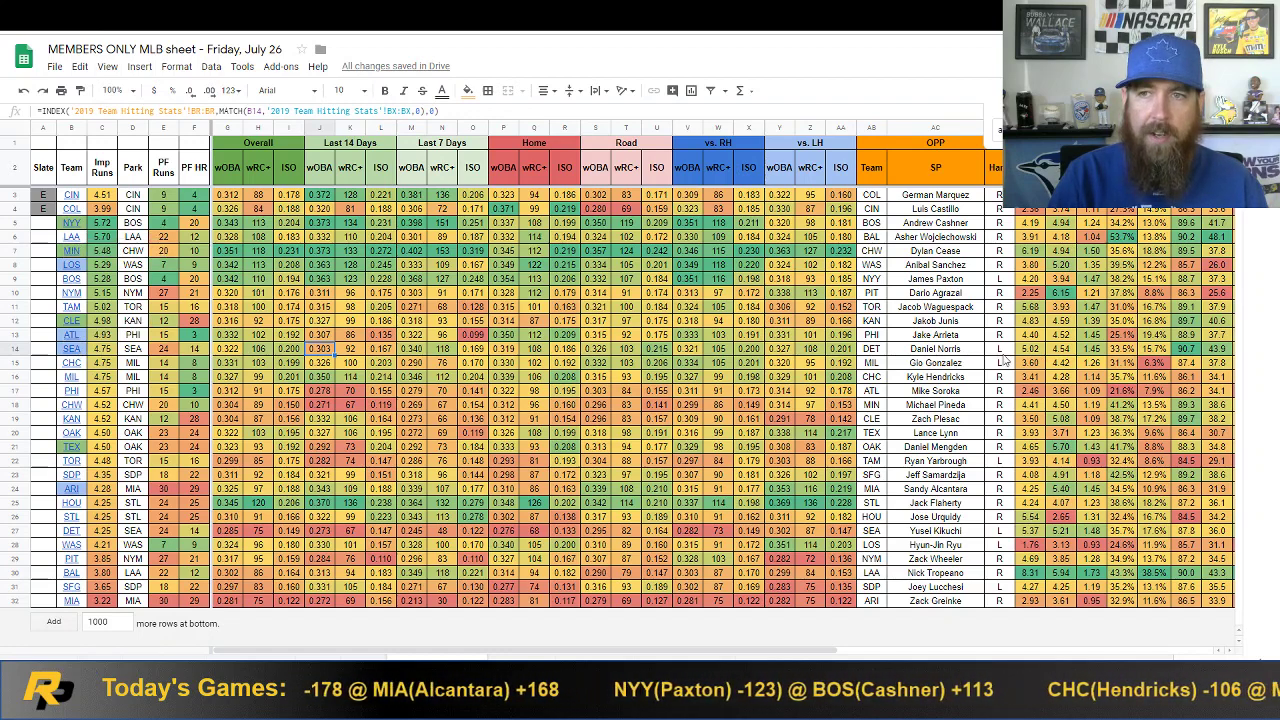
pyautogui.click(16, 489)
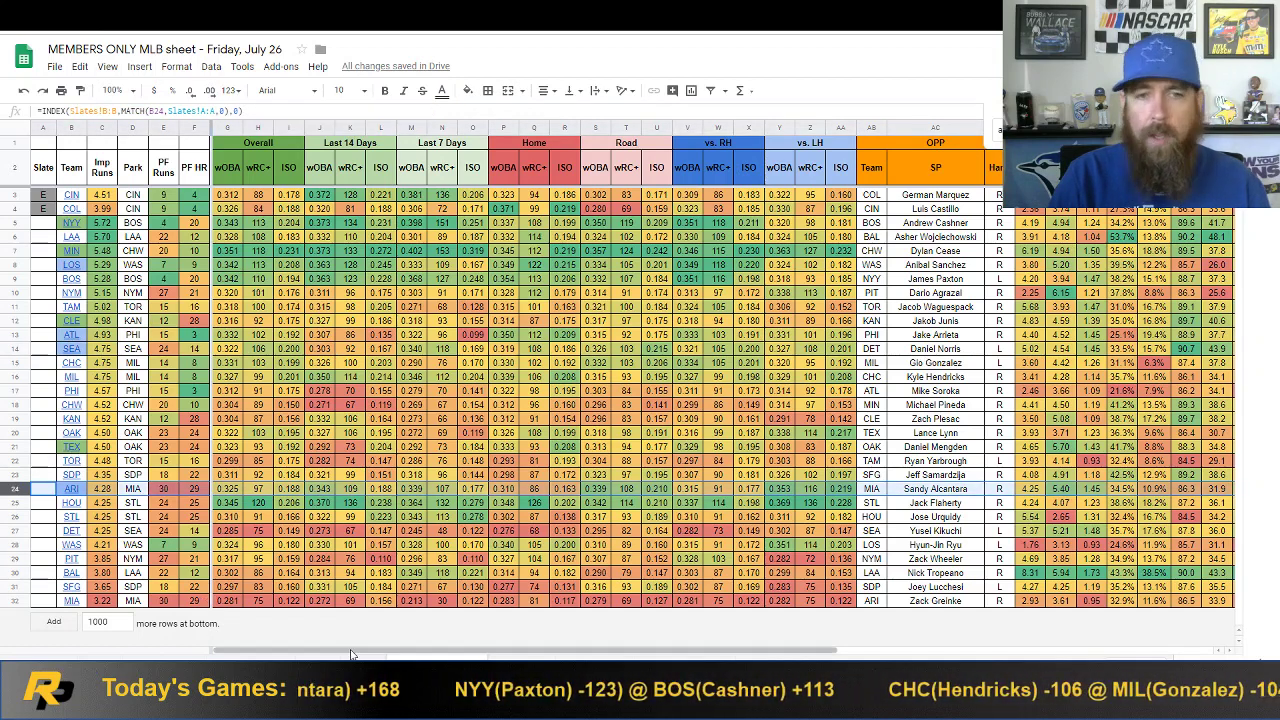